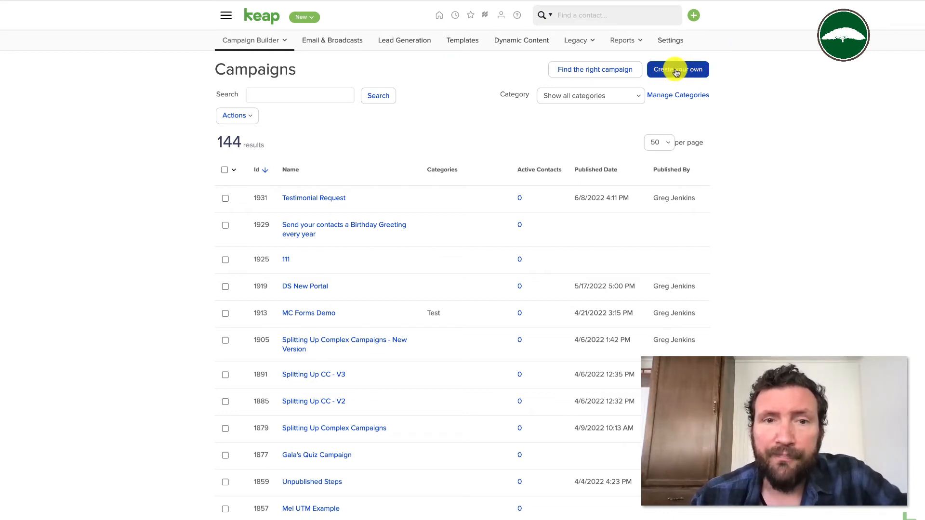
- Create a new campaign named "New Prospect Intake Form" and assign it to the Lead Generation category
left_click(675, 71)
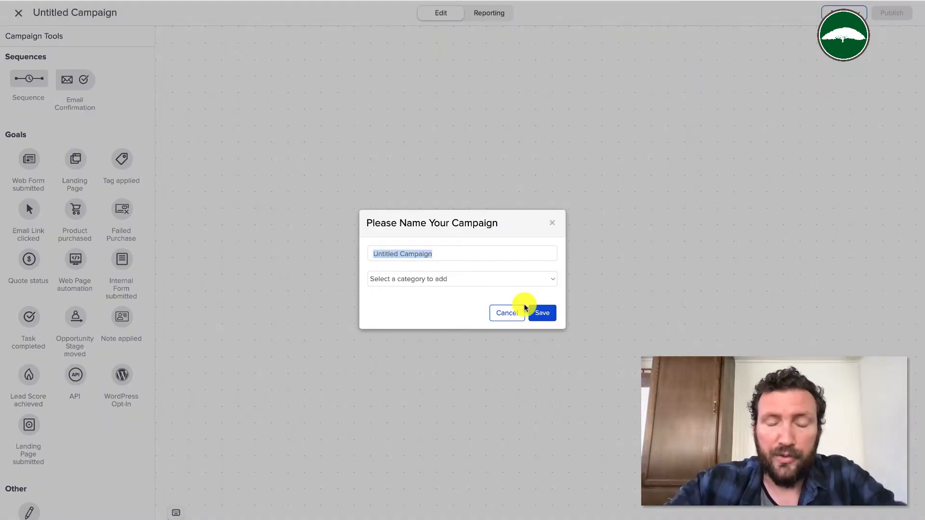
type("New Prospect Intake Form")
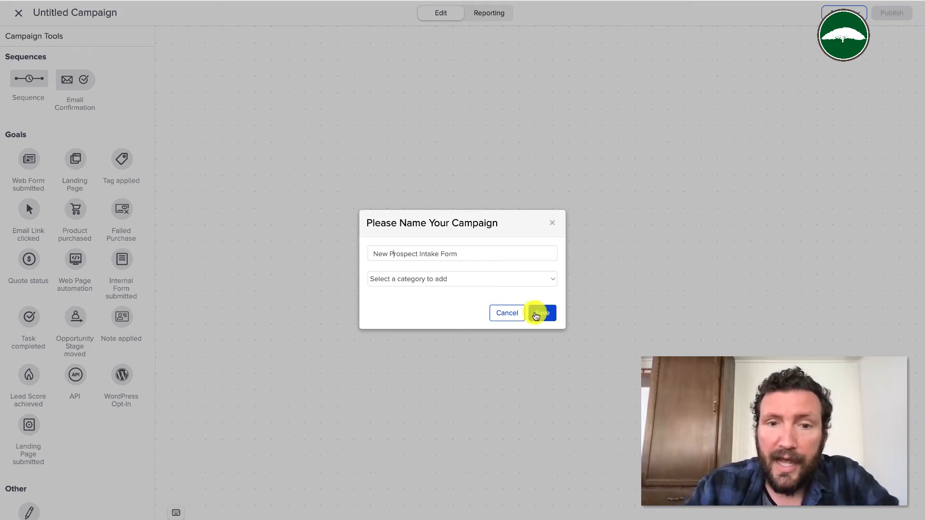
left_click(463, 278)
left_click(435, 327)
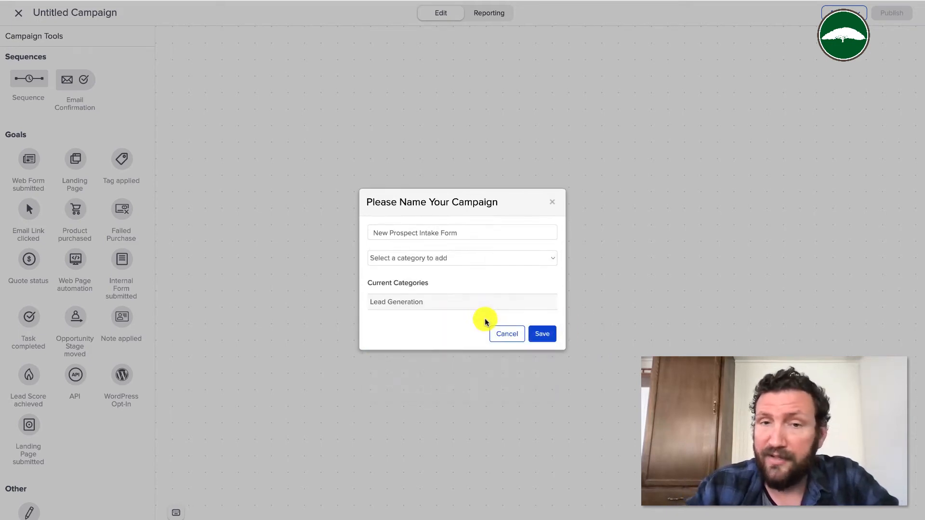
left_click(549, 334)
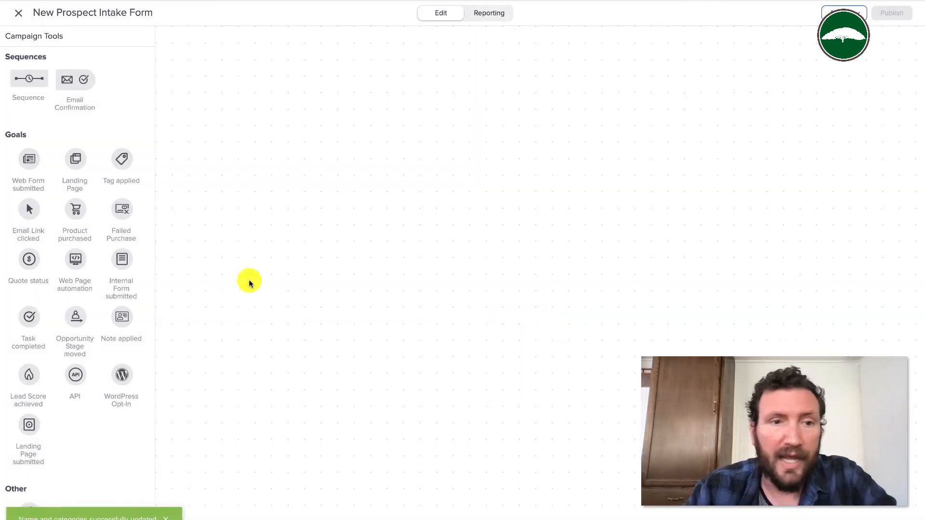
- Add an internal form submitted goal to the canvas and name it with the form owner's first name followed by "Intake Form"
left_click_drag(120, 261, 244, 108)
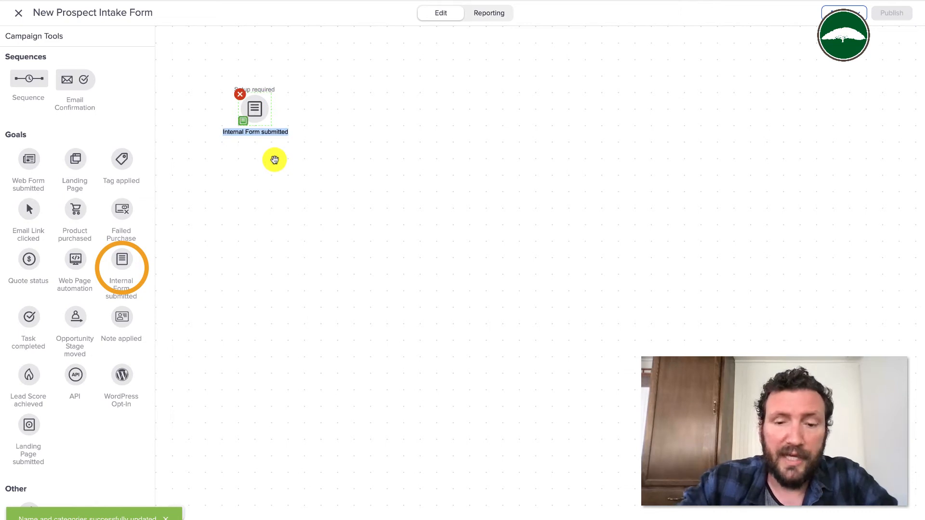
type("Danny's Intake Form")
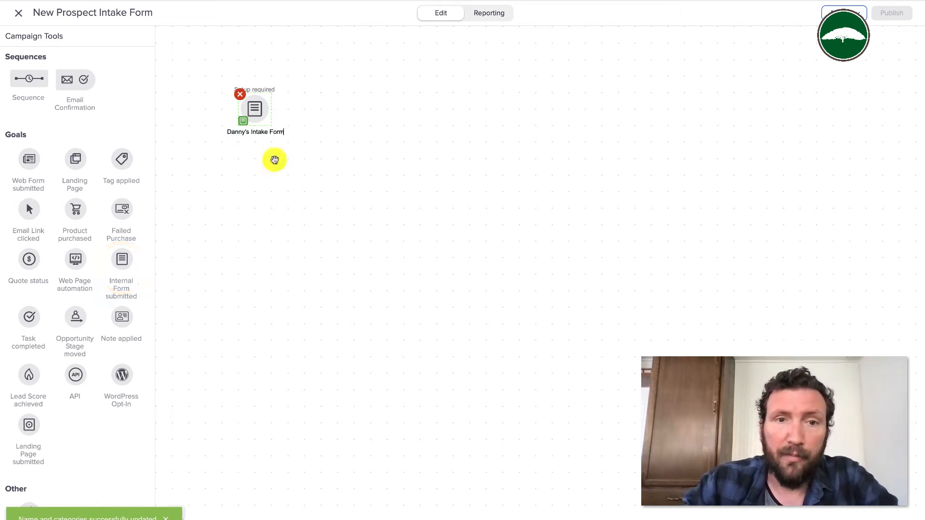
key("Return")
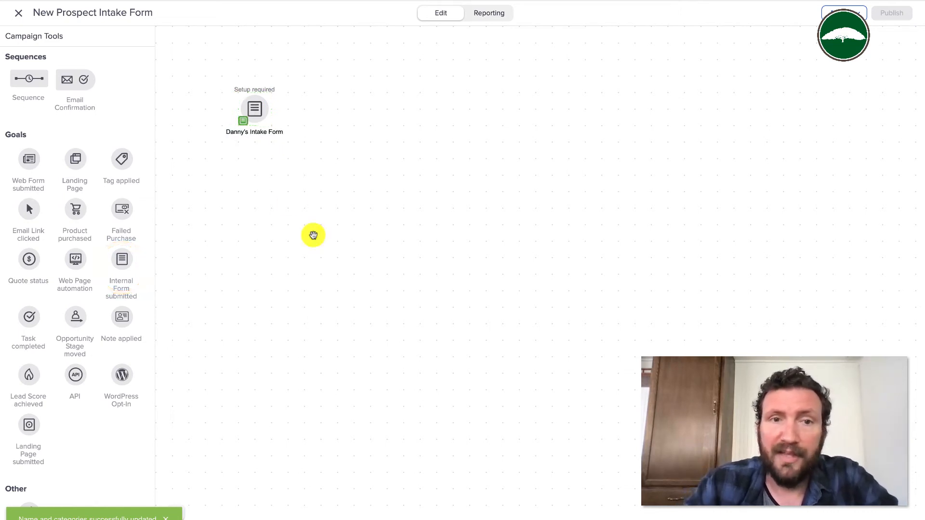
- Open the intake form for editing and make its First Name and Email fields optional
double_click(258, 116)
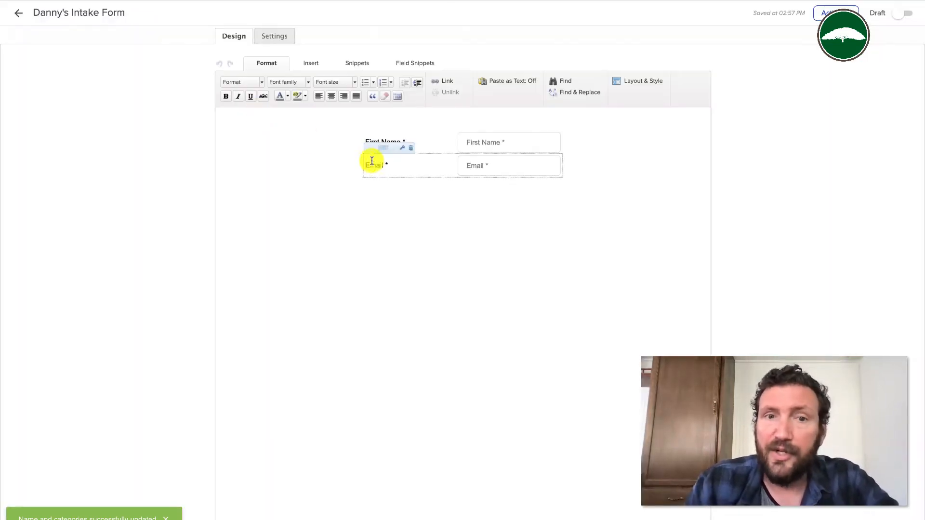
mouse_move(410, 140)
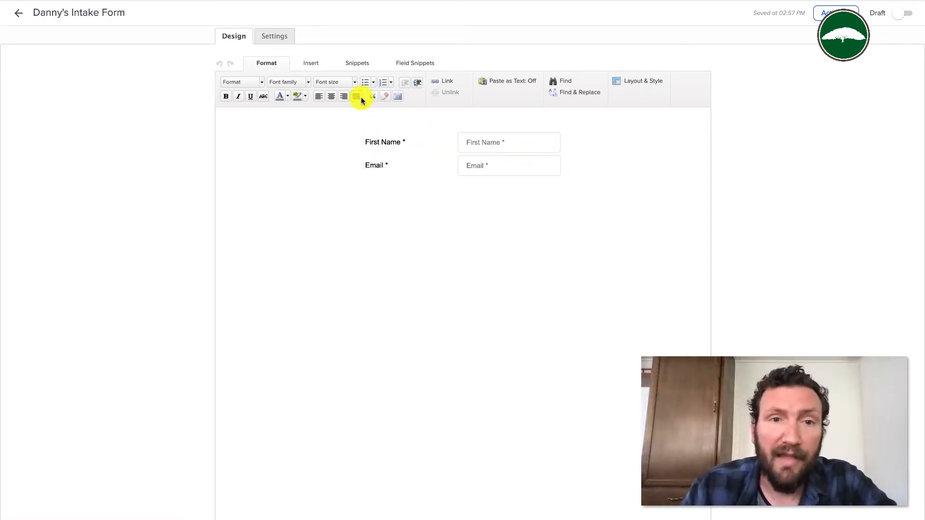
double_click(386, 142)
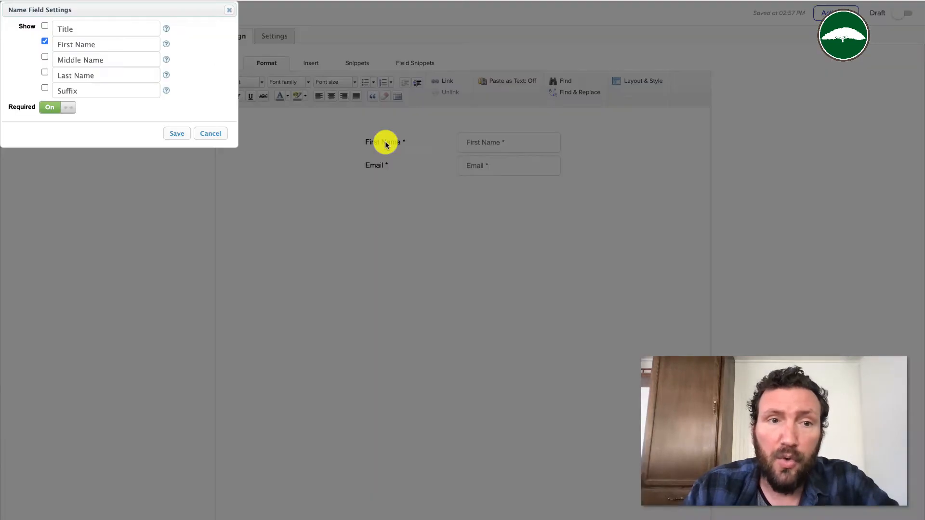
left_click(62, 108)
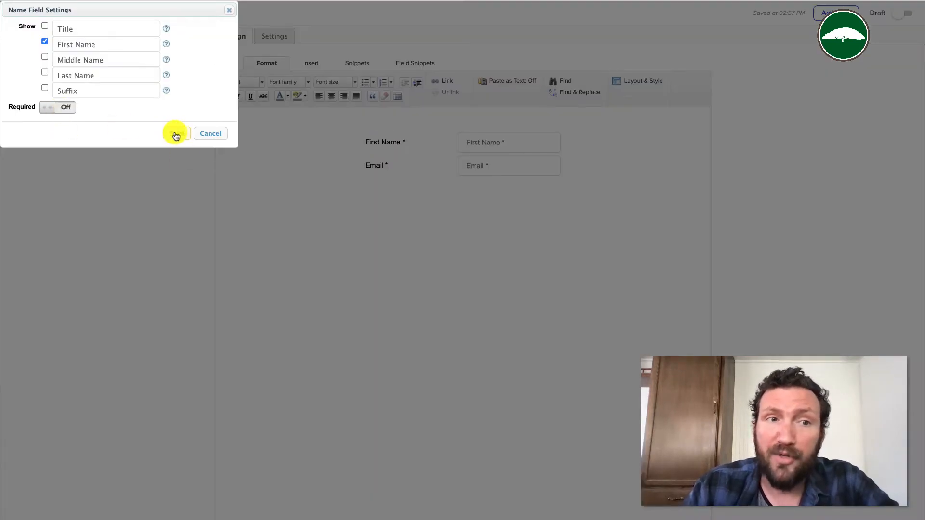
left_click(176, 134)
double_click(412, 168)
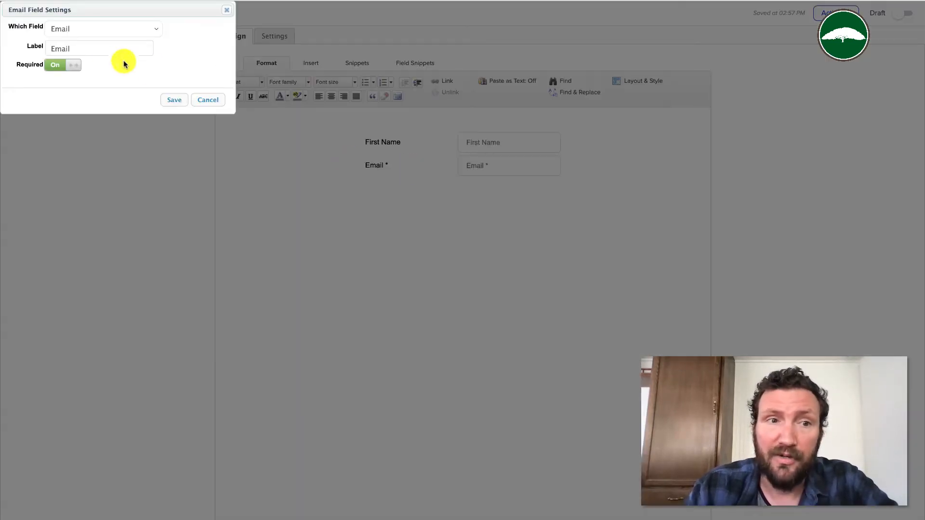
left_click(72, 65)
left_click(174, 100)
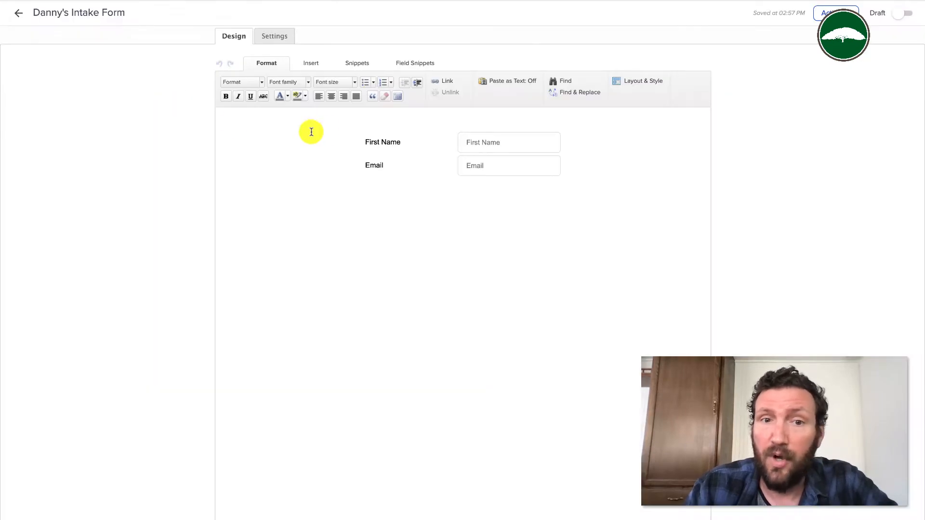
- Show Last Name in the form's name field settings
double_click(376, 136)
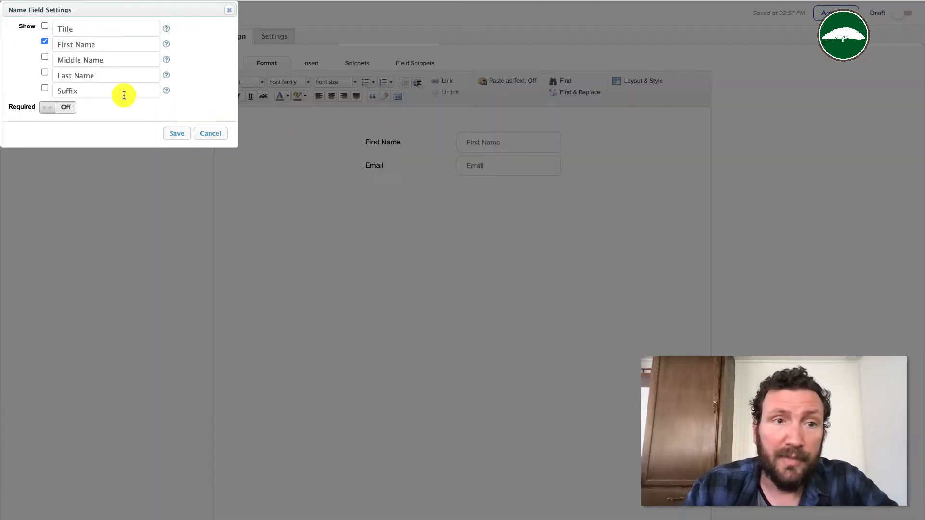
left_click(45, 75)
left_click(175, 134)
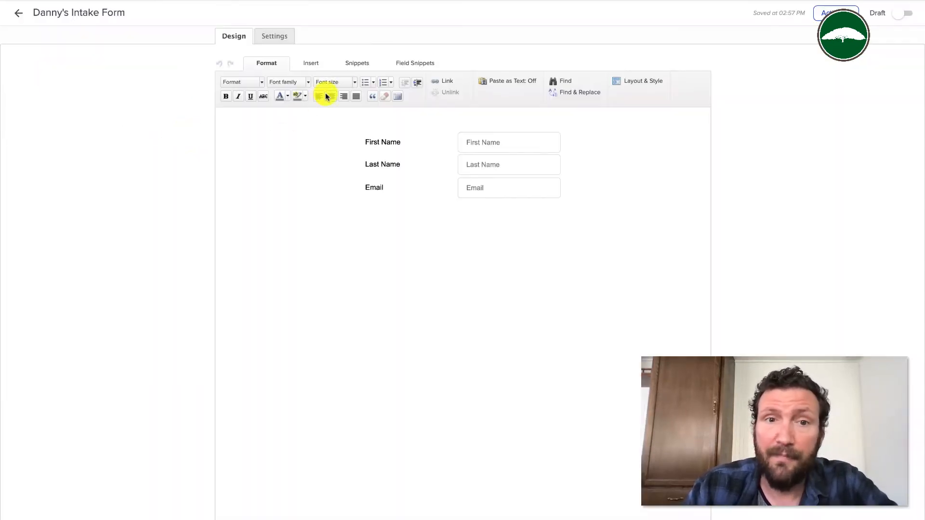
- Add an Other field between Last Name and Email and set it to Company
left_click(405, 65)
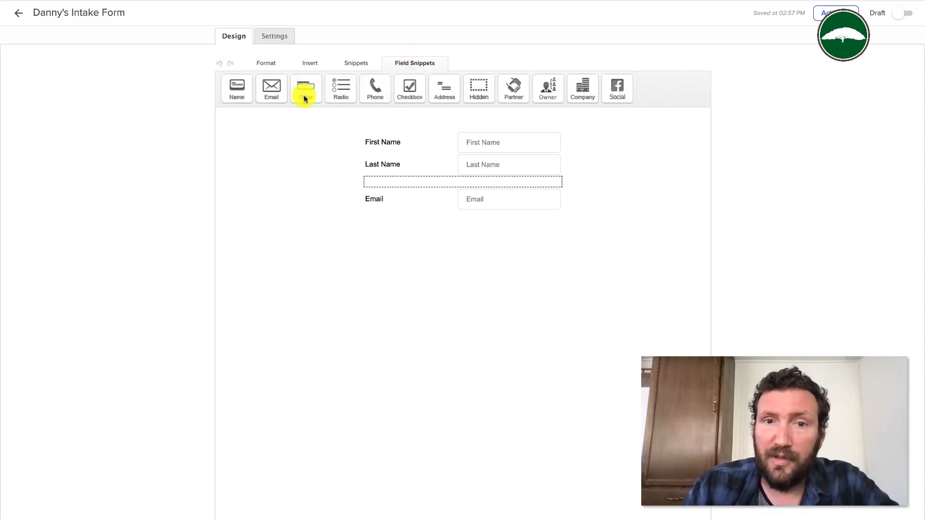
left_click_drag(305, 98, 453, 193)
left_click(134, 30)
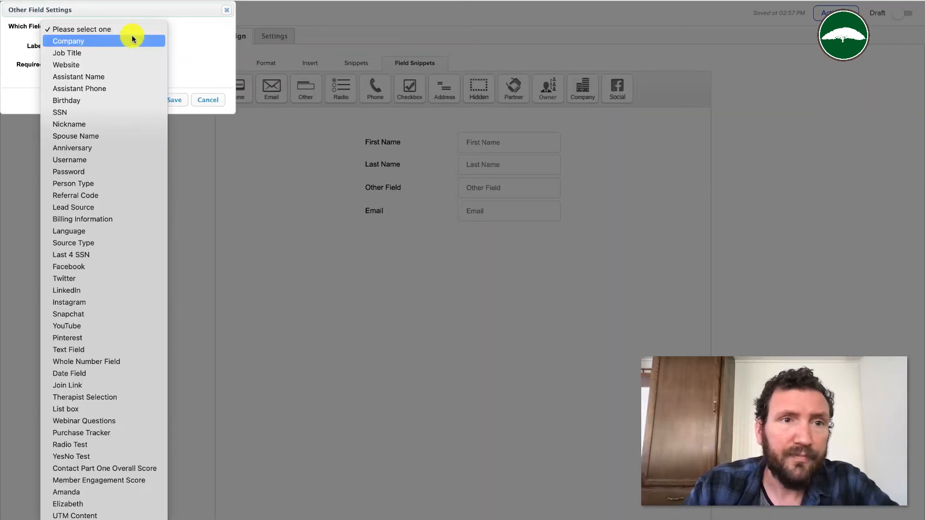
left_click(134, 41)
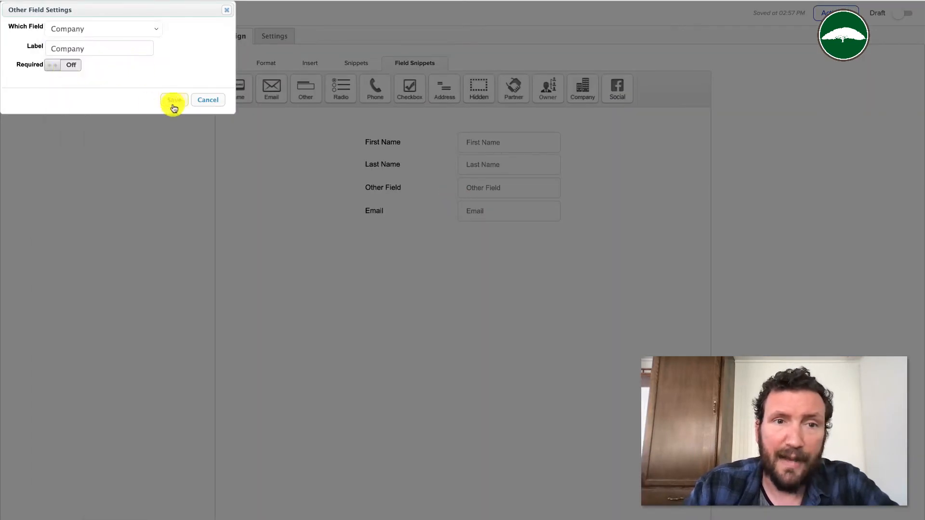
left_click(174, 107)
- Add a phone field labelled "Phone" above Company, and move the Email field directly below Last Name
left_click_drag(376, 87, 389, 180)
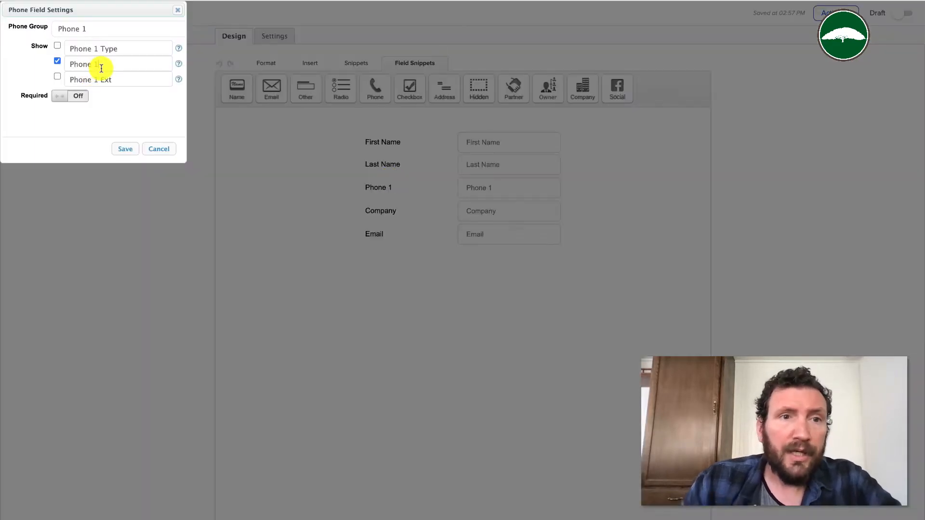
left_click(101, 67)
key("BackSpace")
key("BackSpace")
left_click(125, 148)
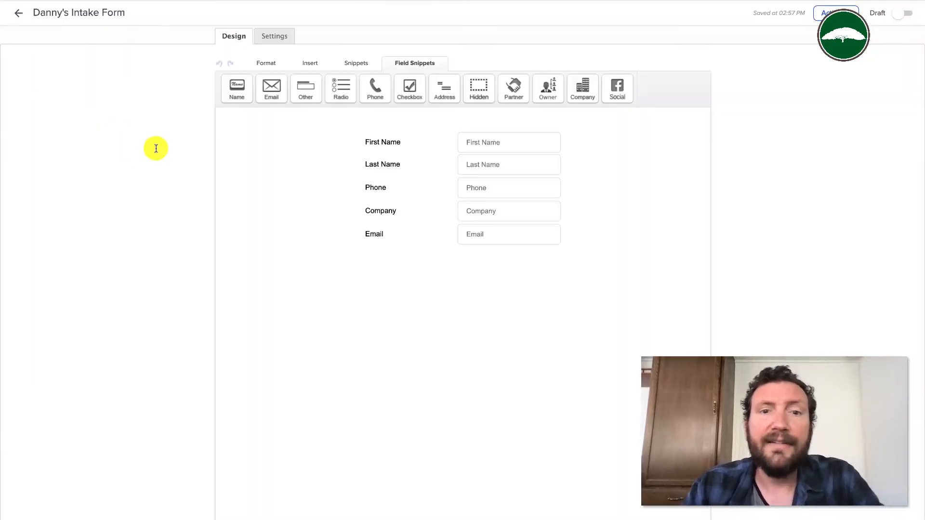
mouse_move(428, 230)
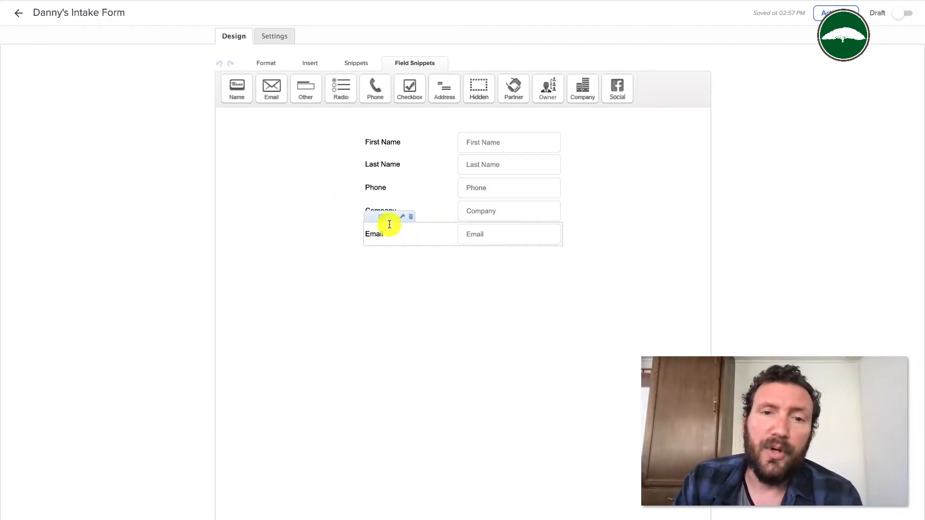
left_click_drag(385, 219, 386, 178)
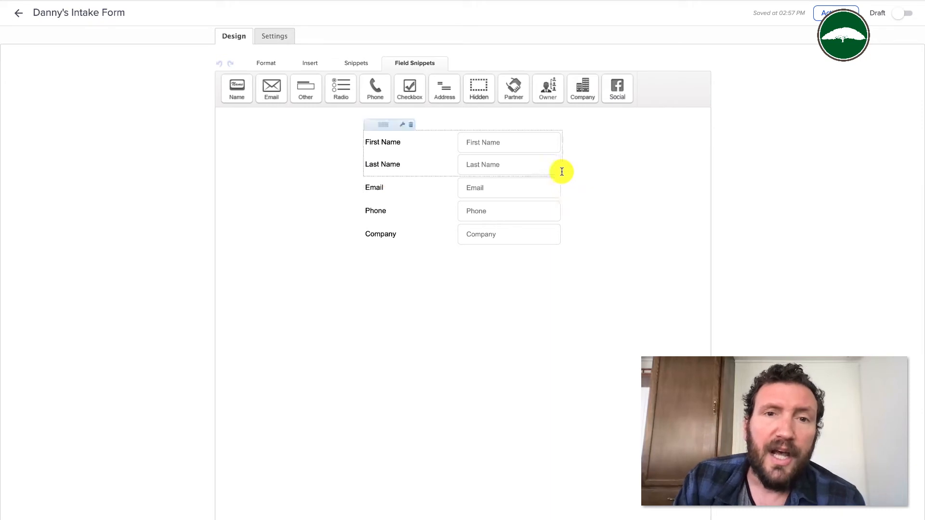
- Place a divider below Company and a paragraph under it reading "Use this section if you need a reminder to call them again:"
left_click(349, 63)
left_click_drag(376, 83, 485, 227)
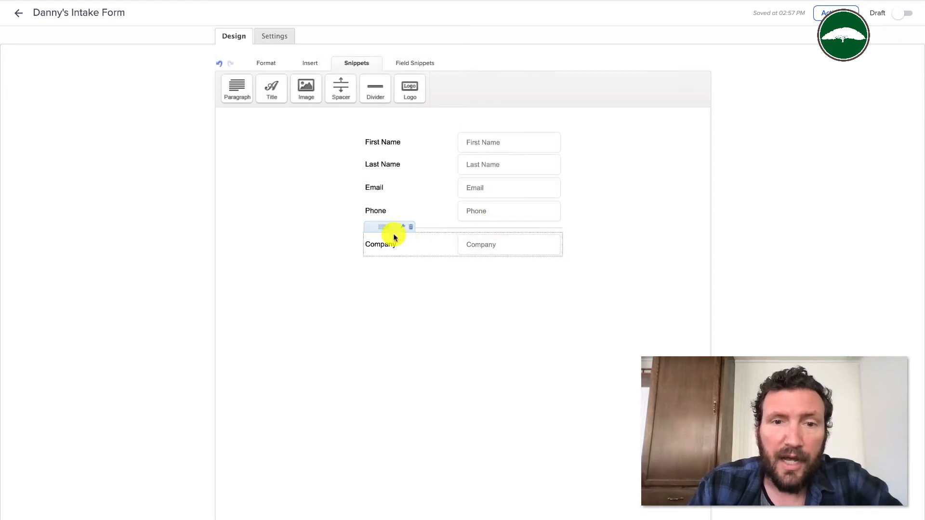
left_click_drag(387, 229, 398, 59)
left_click(423, 62)
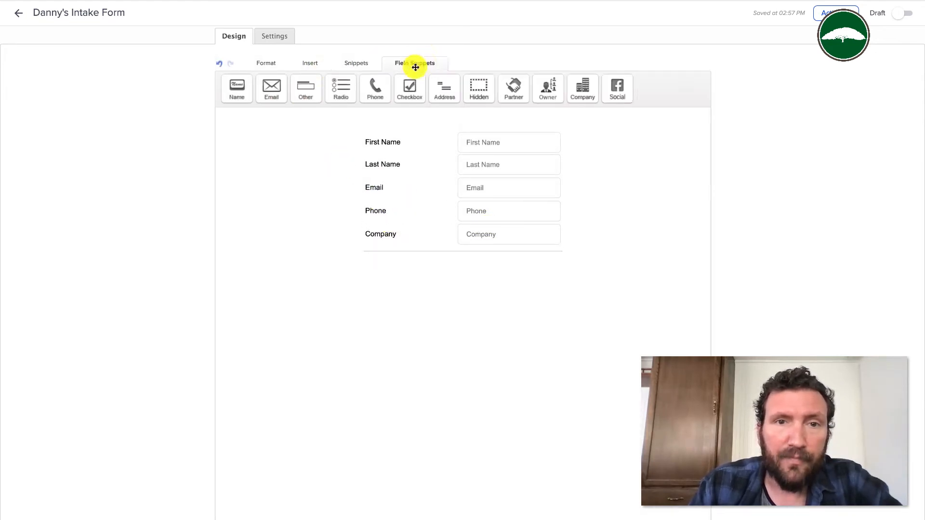
left_click(354, 65)
left_click_drag(243, 91, 441, 255)
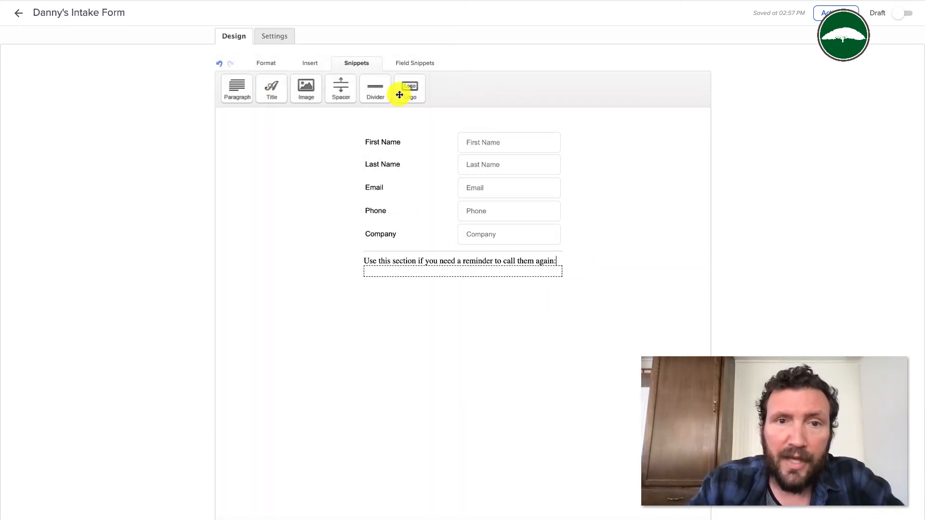
- Add a checkbox labelled "Remind me to call them" below the reminder paragraph
left_click(407, 63)
left_click_drag(409, 89, 449, 262)
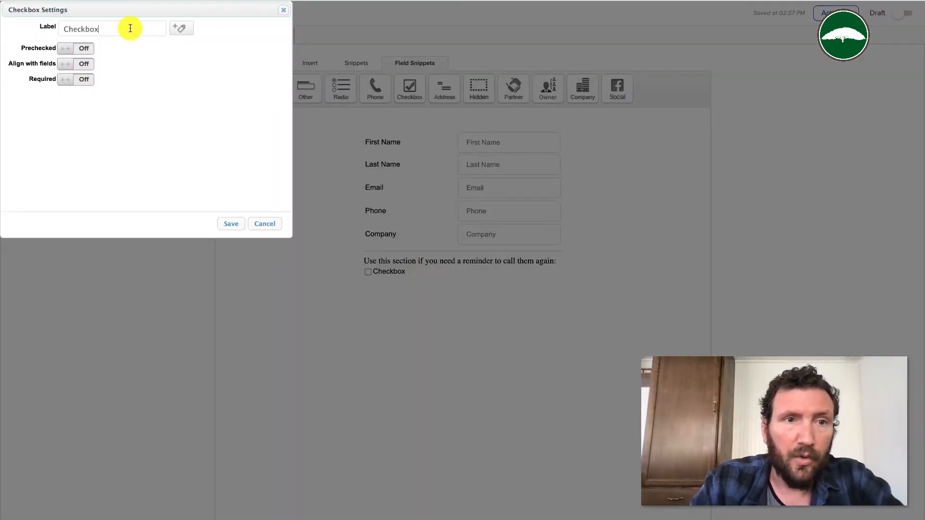
double_click(130, 28)
type("Remind me to call them")
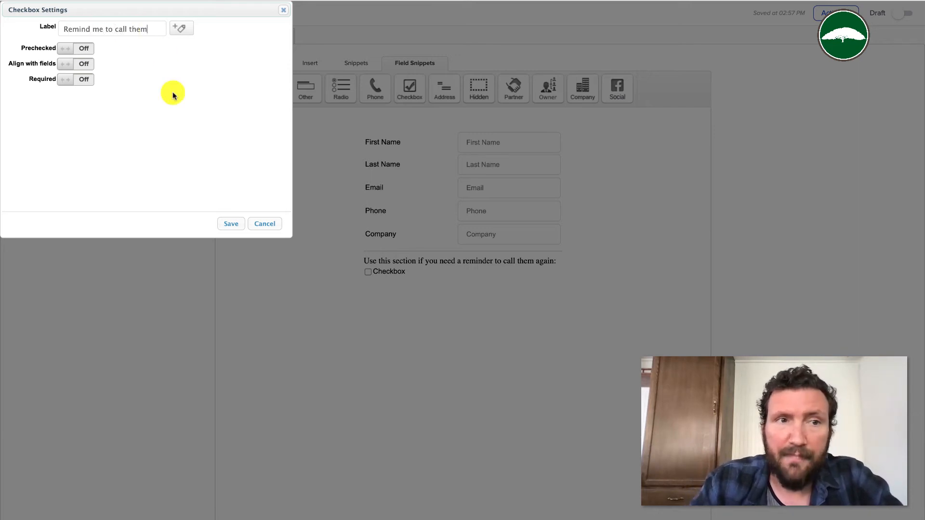
left_click(232, 225)
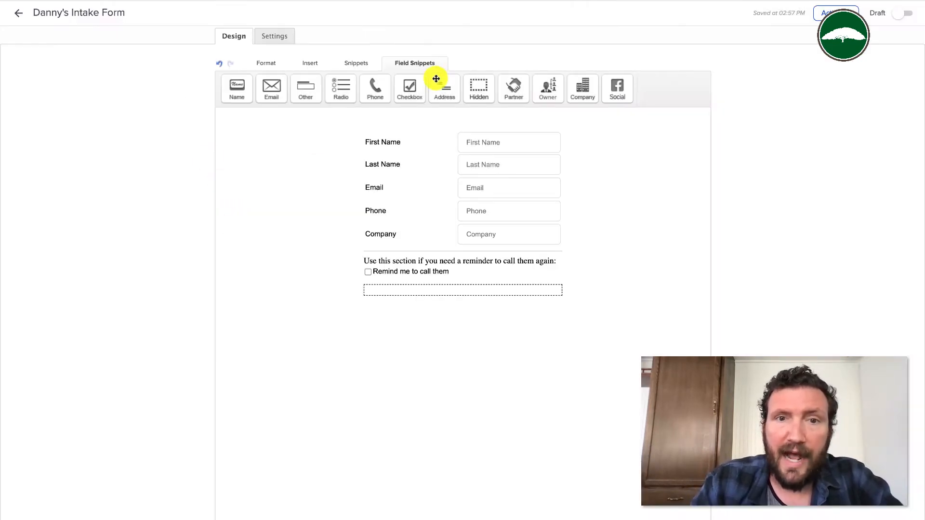
- Add an Other field between the reminder paragraph and the checkbox, and set it to Call Back Date
left_click_drag(306, 91, 412, 278)
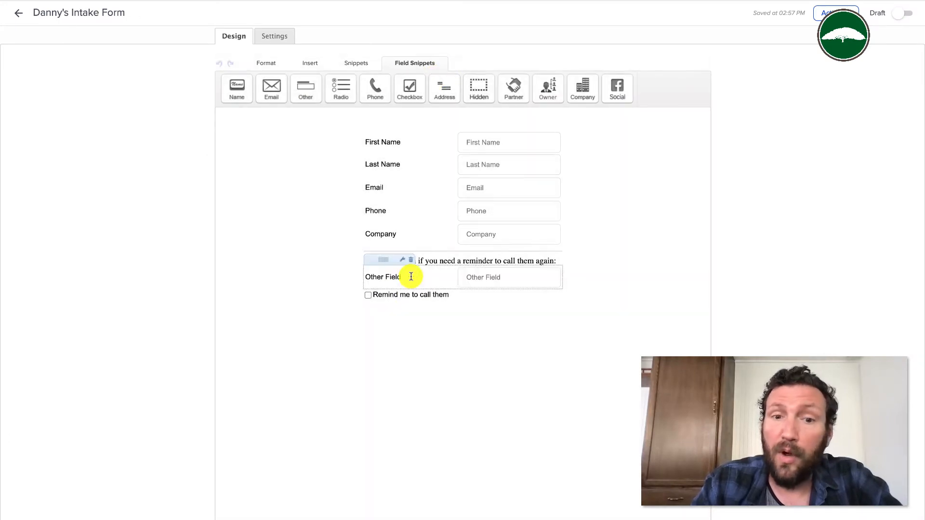
left_click(114, 29)
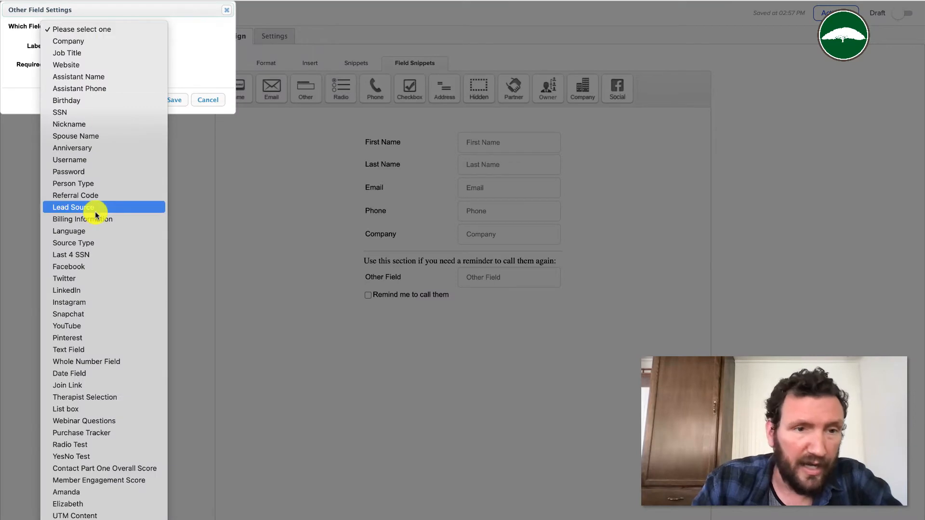
scroll(99, 212, "down", 3)
scroll(97, 215, "down", 3)
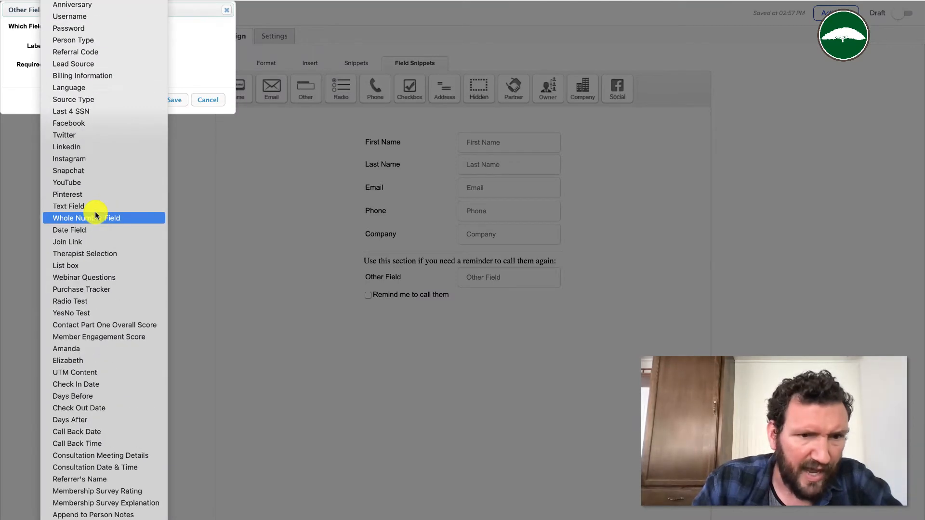
left_click(114, 432)
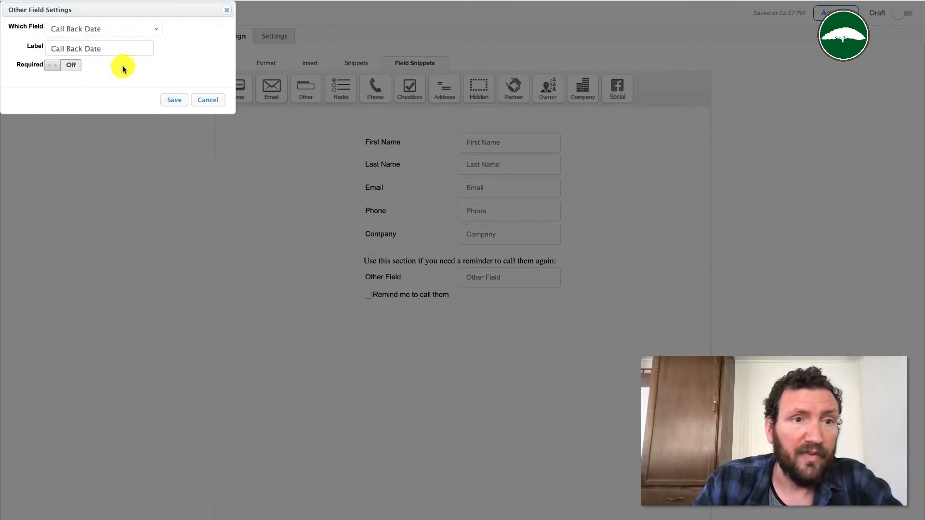
left_click(173, 99)
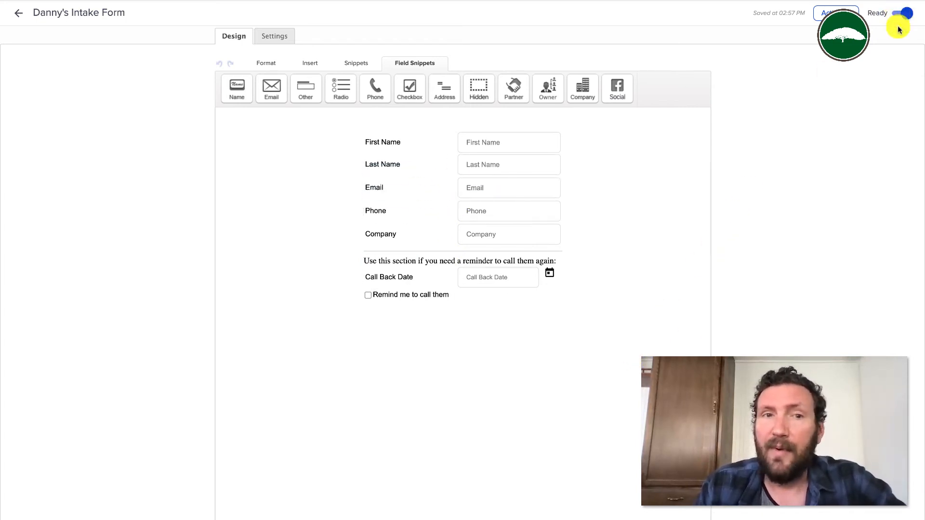
- Return to the campaign canvas, add a sequence beside the intake form, connect the form to it and name it "Nothing"
left_click(19, 17)
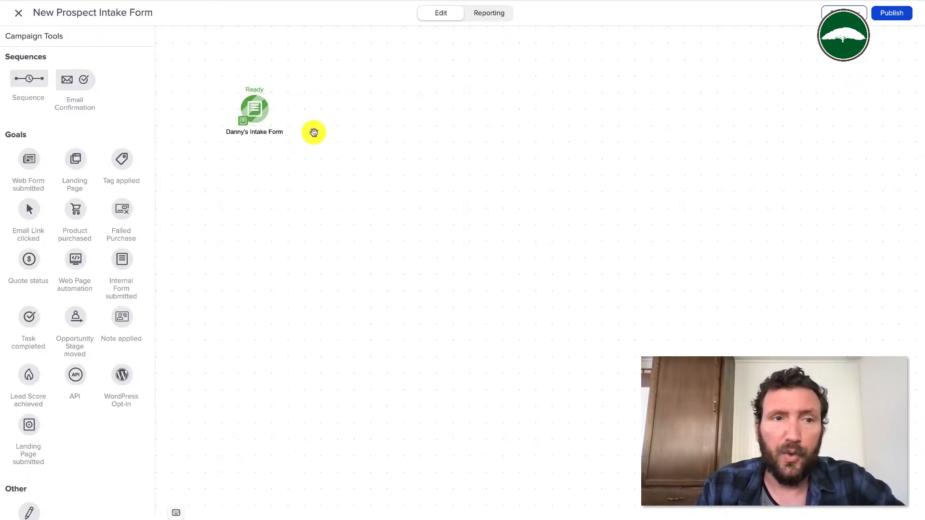
left_click_drag(22, 68, 339, 92)
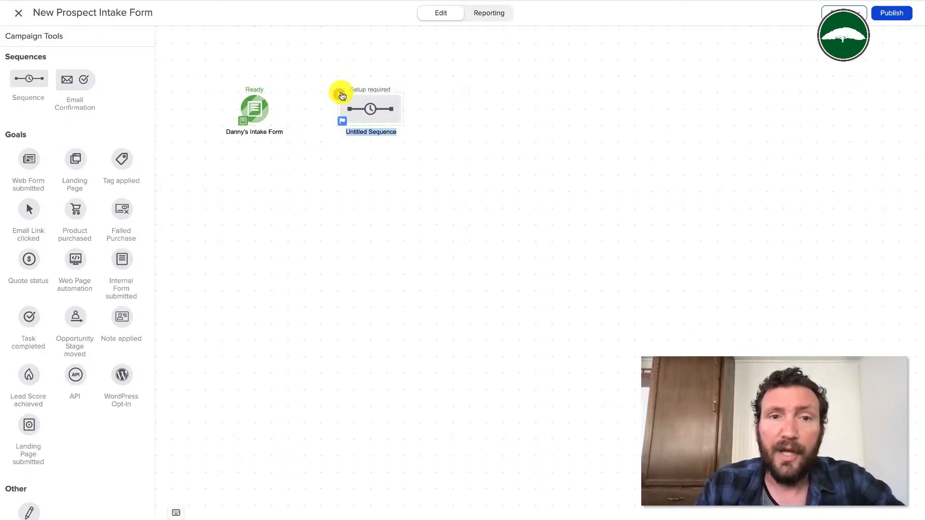
left_click_drag(271, 105, 369, 116)
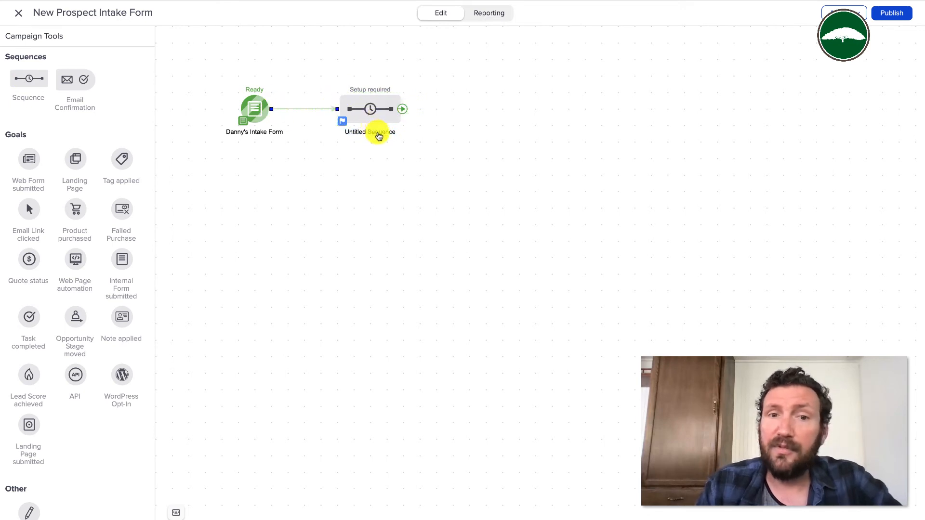
type("Nothing")
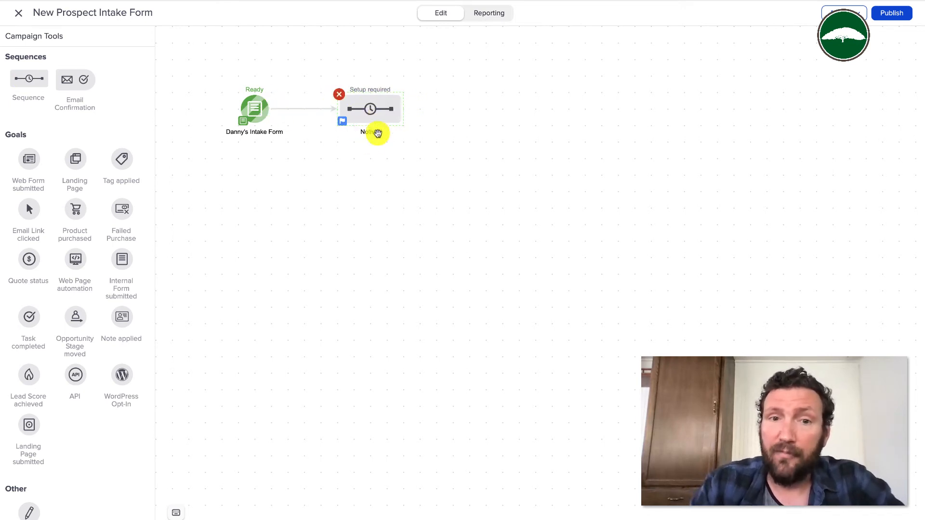
left_click(369, 150)
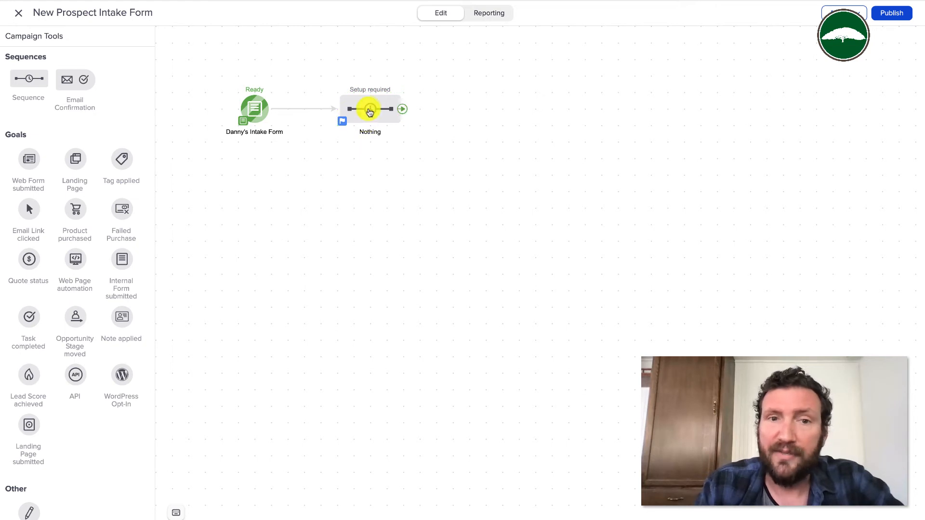
- Move the Nothing sequence slightly farther from the intake form and mark the empty sequence as Ready
left_click_drag(369, 109, 405, 110)
double_click(403, 108)
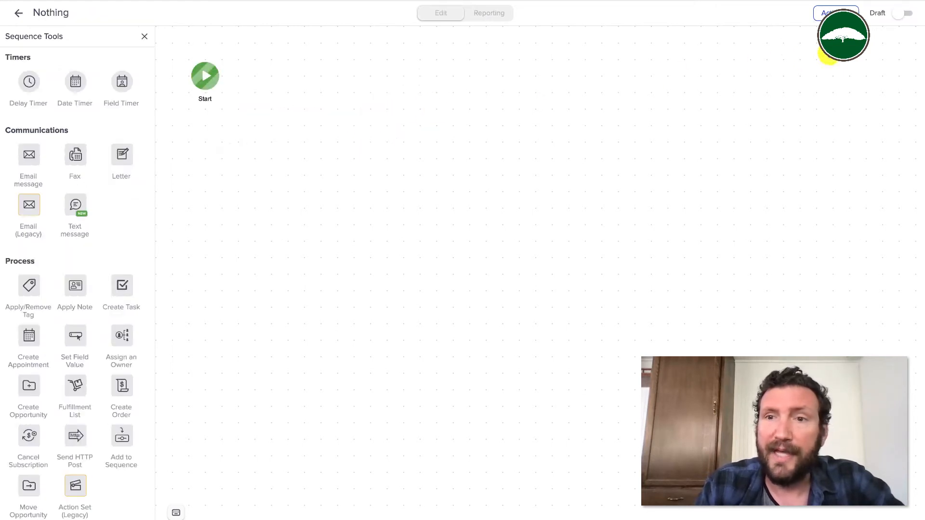
left_click(905, 15)
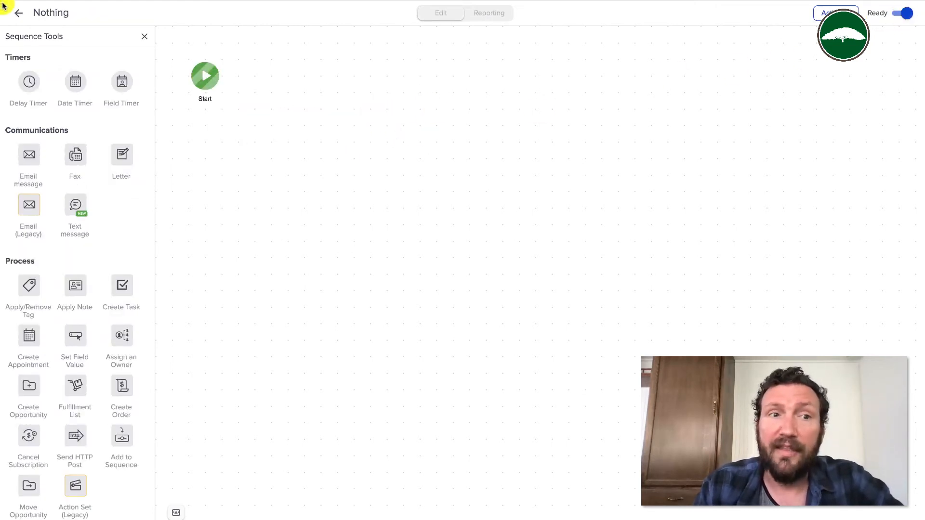
left_click(18, 13)
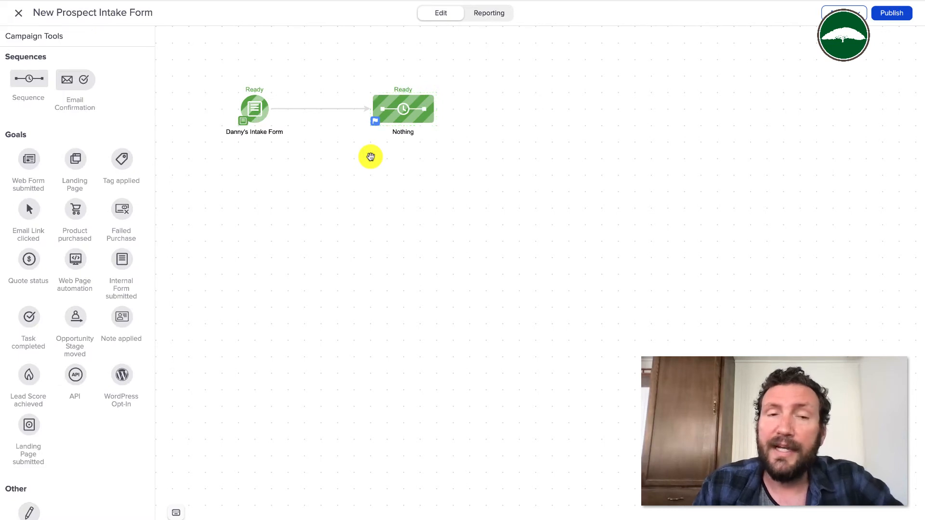
- Add a second sequence directly below Nothing and name it "Call Back Reminder"
left_click_drag(29, 79, 374, 167)
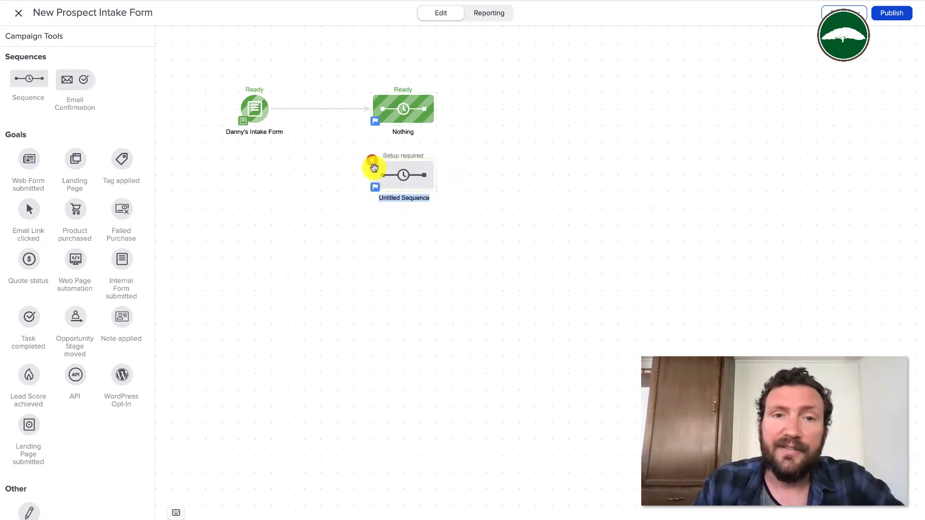
triple_click(402, 199)
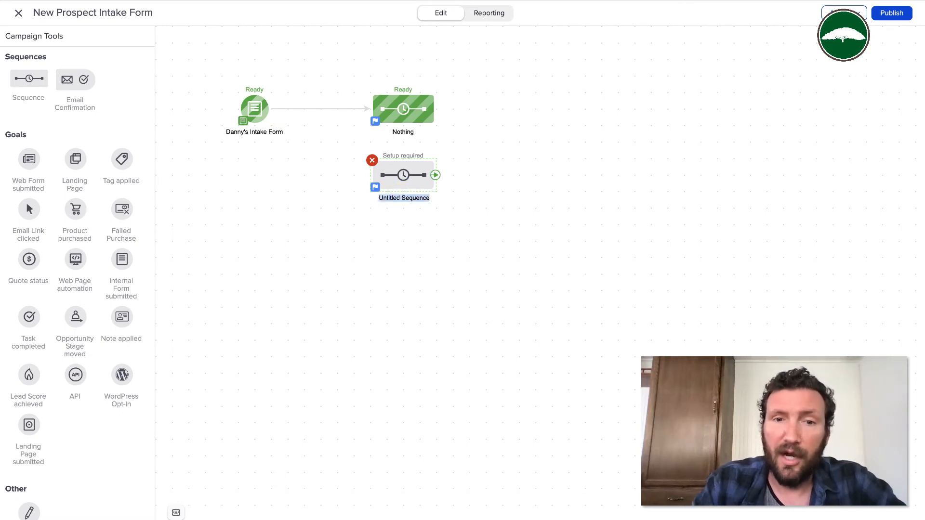
type("Call Back Remind")
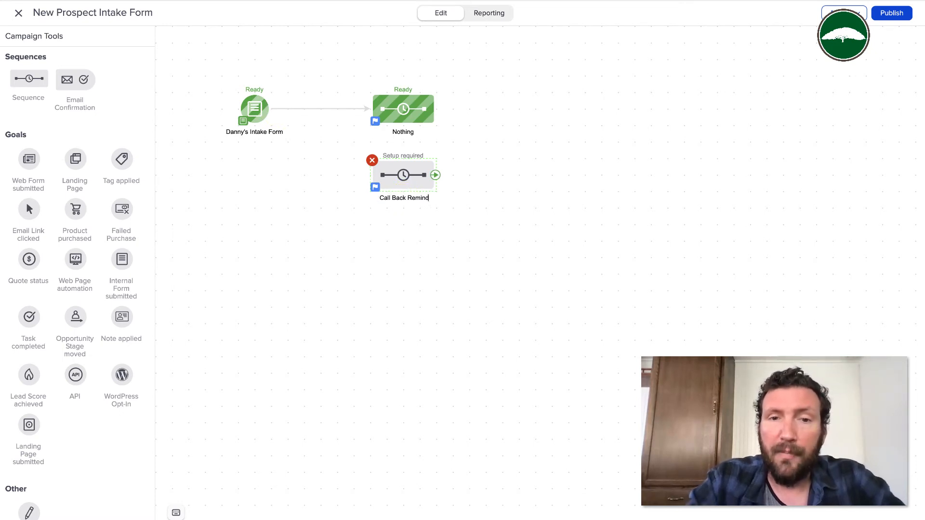
type("er")
left_click(398, 238)
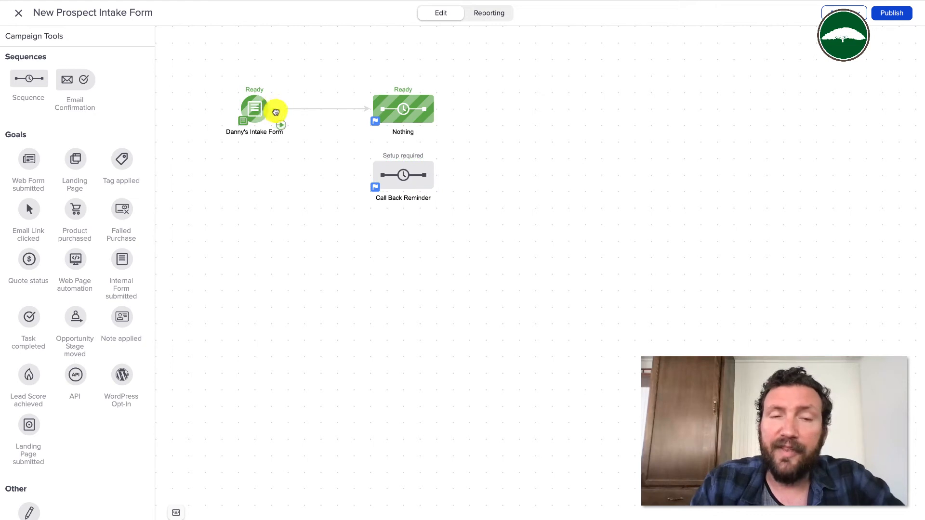
- Connect the intake form to the Call Back Reminder sequence and position the decision diamond between the form and the sequences
left_click_drag(275, 111, 376, 165)
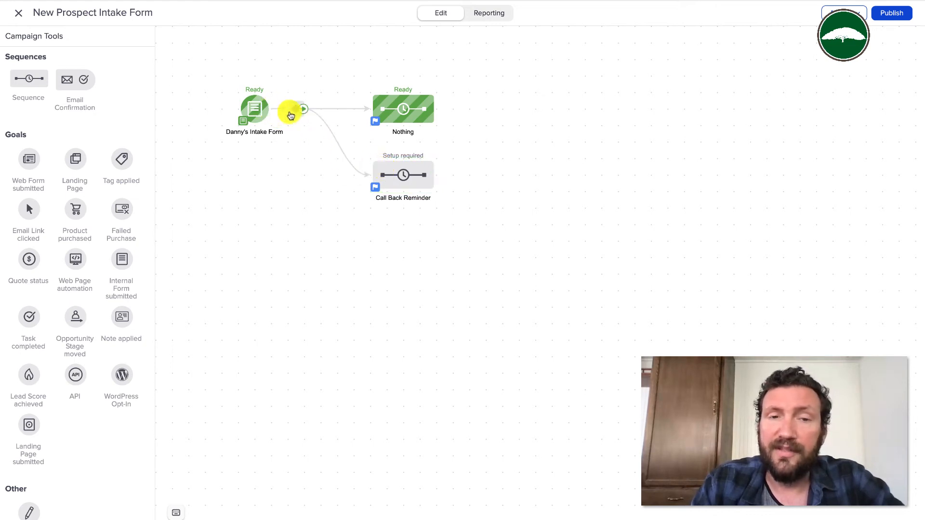
left_click_drag(294, 112, 309, 110)
left_click(306, 107)
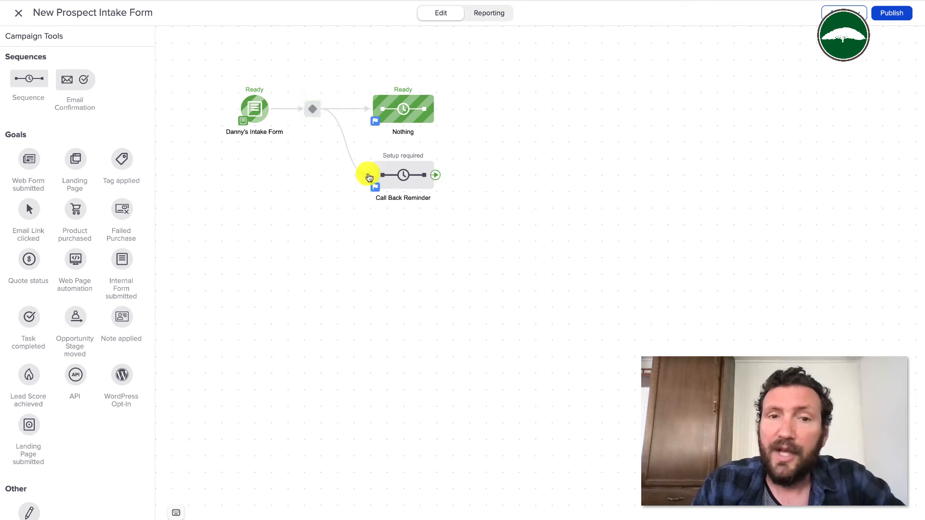
- Start a rule for the Nothing sequence in the decision diamond with Contact's as its source, and return to the campaign
double_click(314, 116)
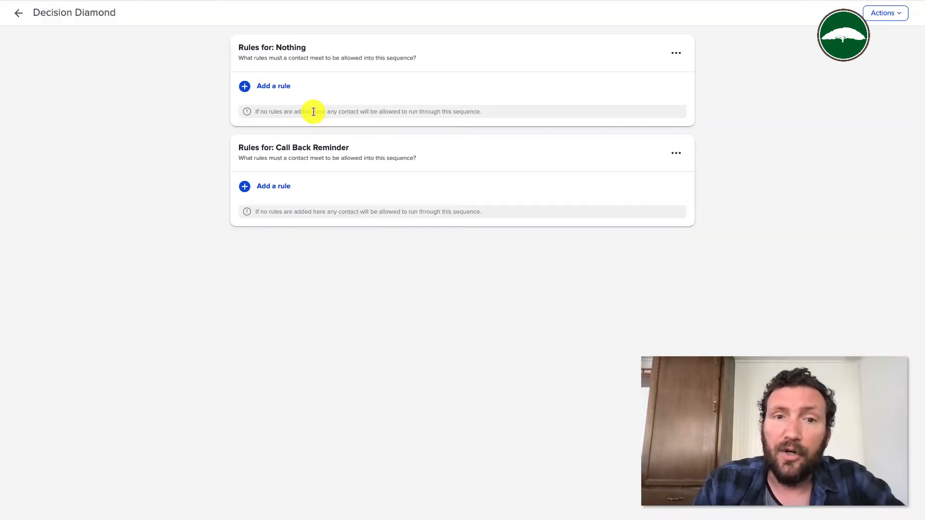
left_click(282, 87)
left_click(289, 95)
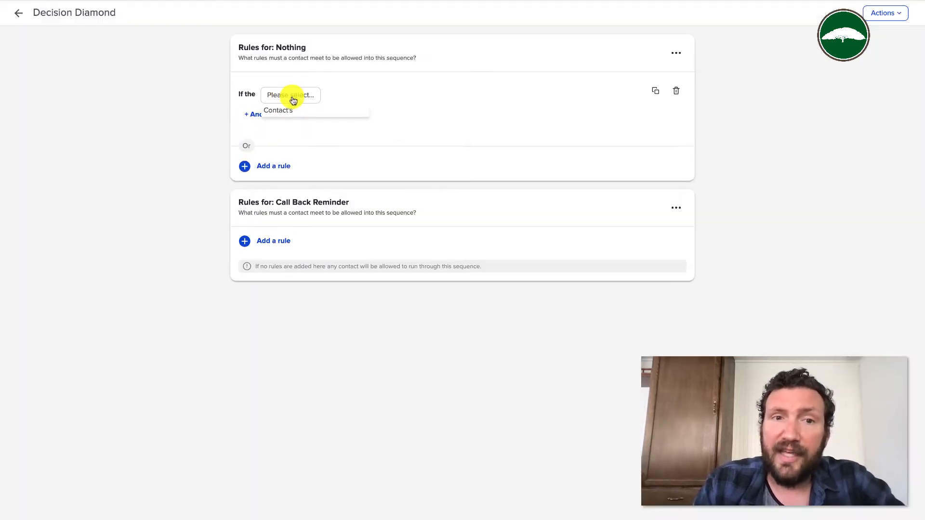
left_click(299, 107)
left_click(320, 99)
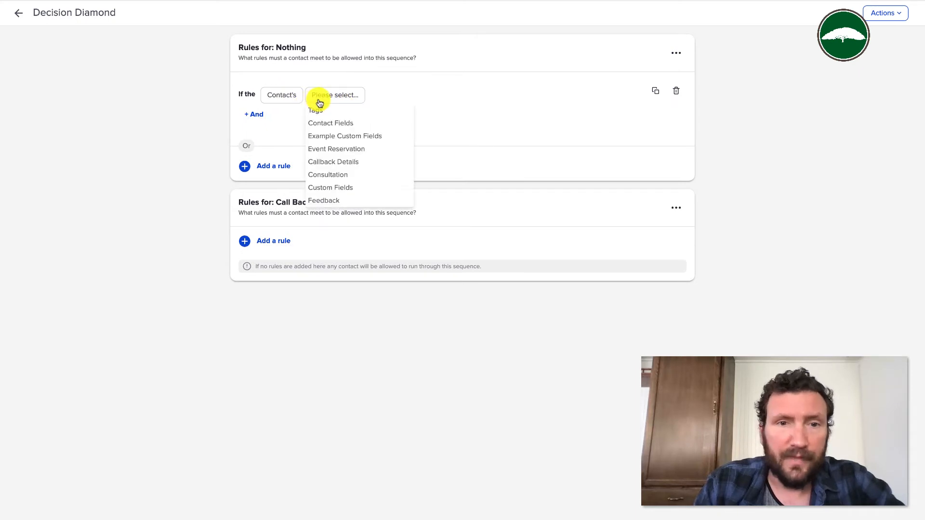
left_click(292, 97)
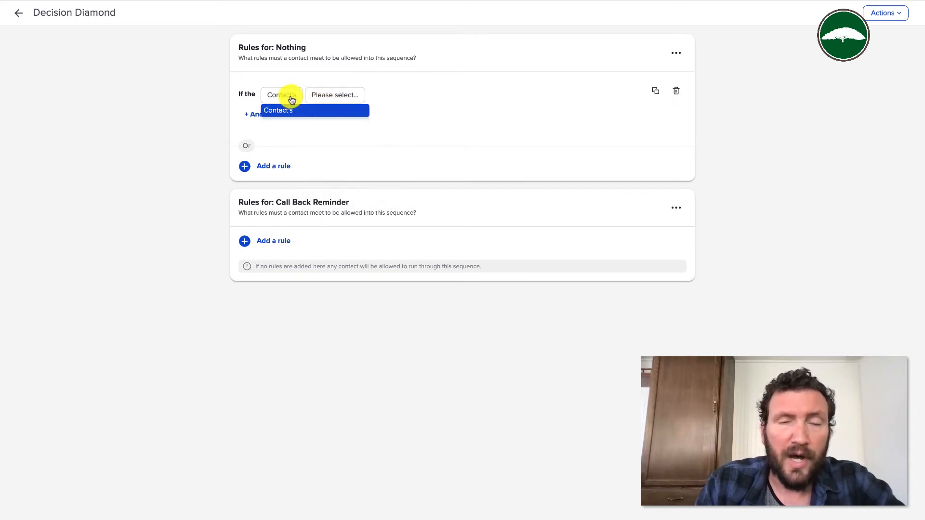
left_click(180, 113)
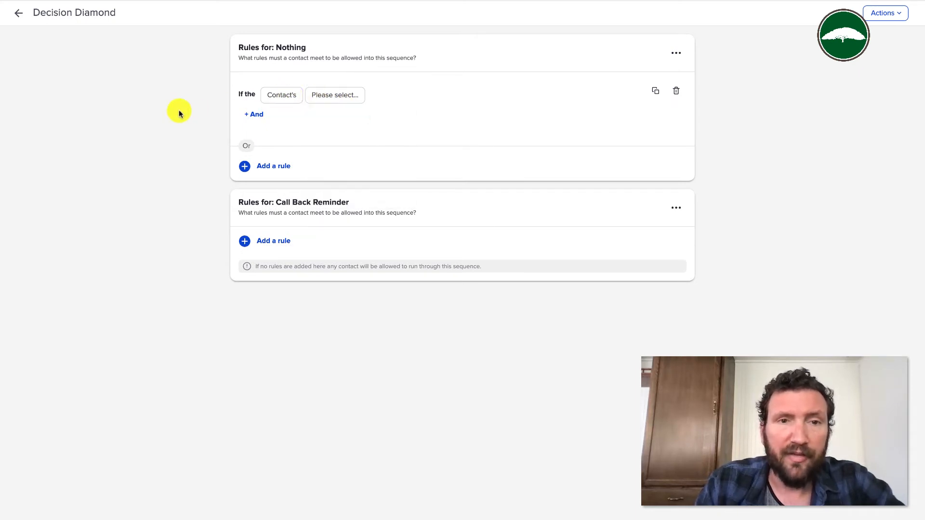
left_click(19, 13)
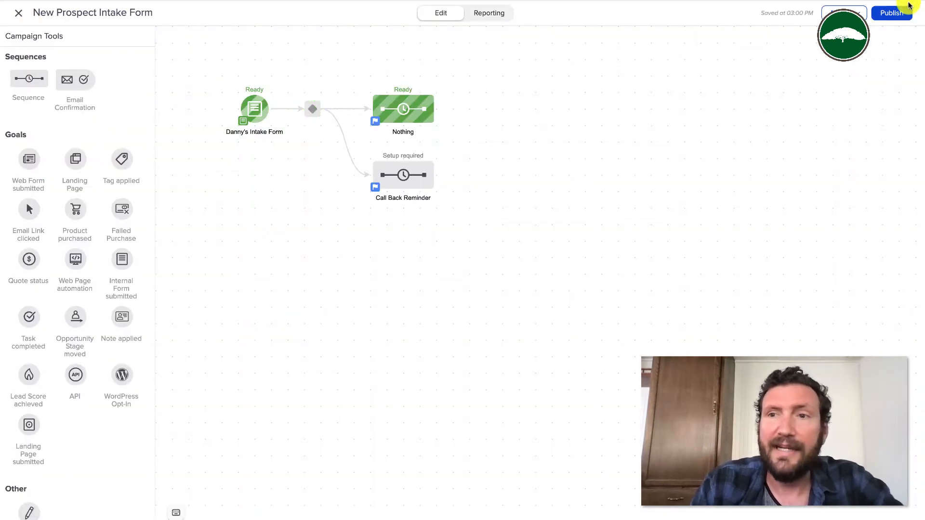
- Publish the campaign and return to editing it
left_click(896, 14)
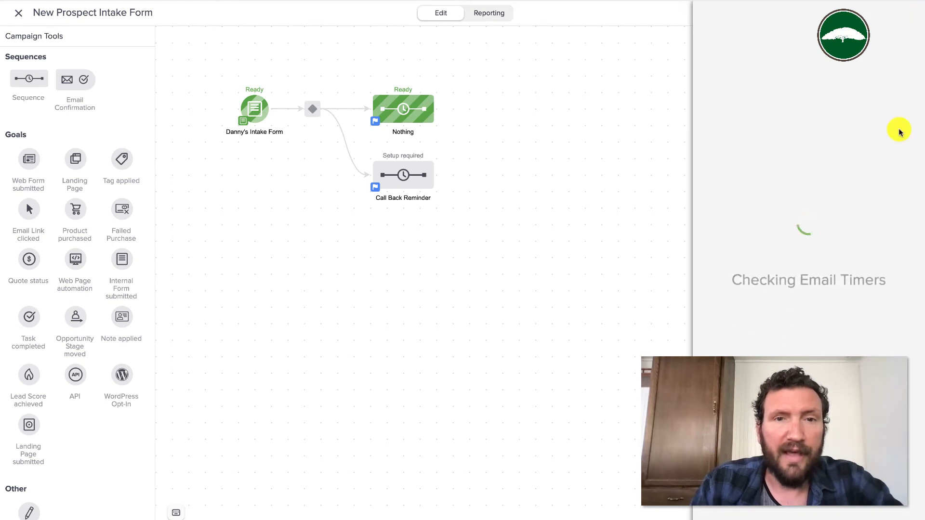
left_click(893, 266)
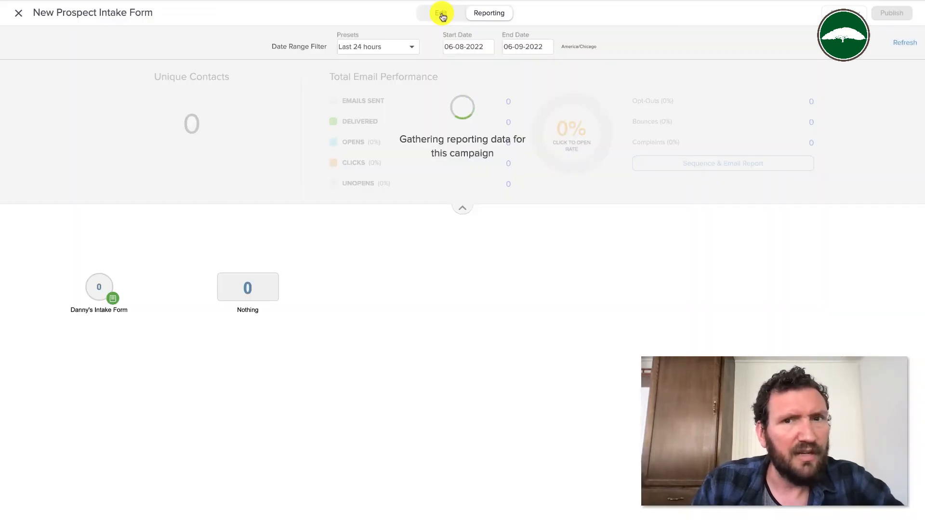
left_click(439, 14)
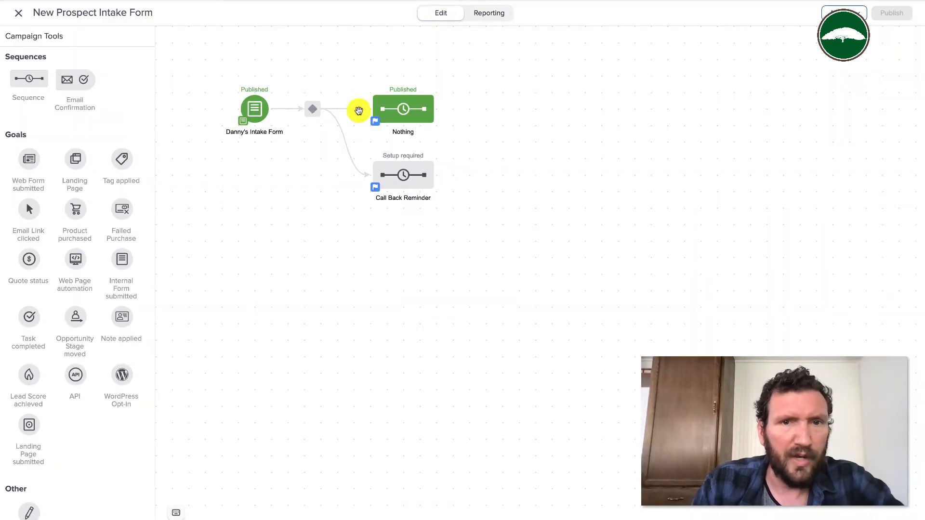
- Set the decision diamond's rule for Nothing to: Form Submission's Option "Remind me to call them" is not selected
left_click(310, 114)
left_click(276, 93)
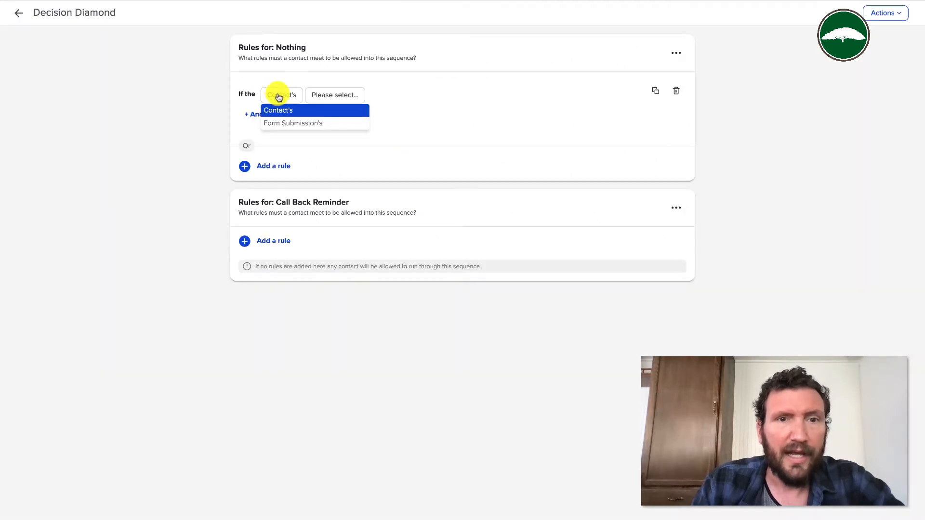
left_click(293, 123)
left_click(355, 96)
left_click(373, 115)
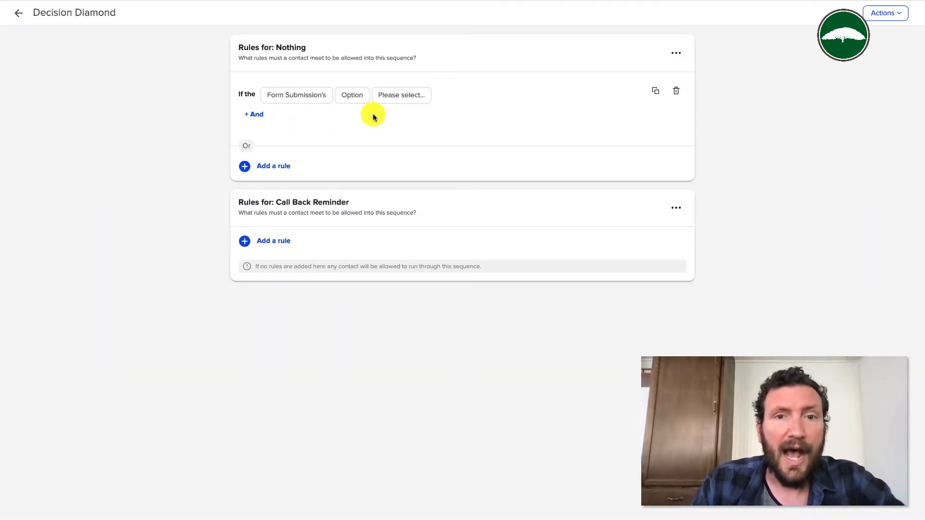
left_click(400, 96)
left_click(421, 113)
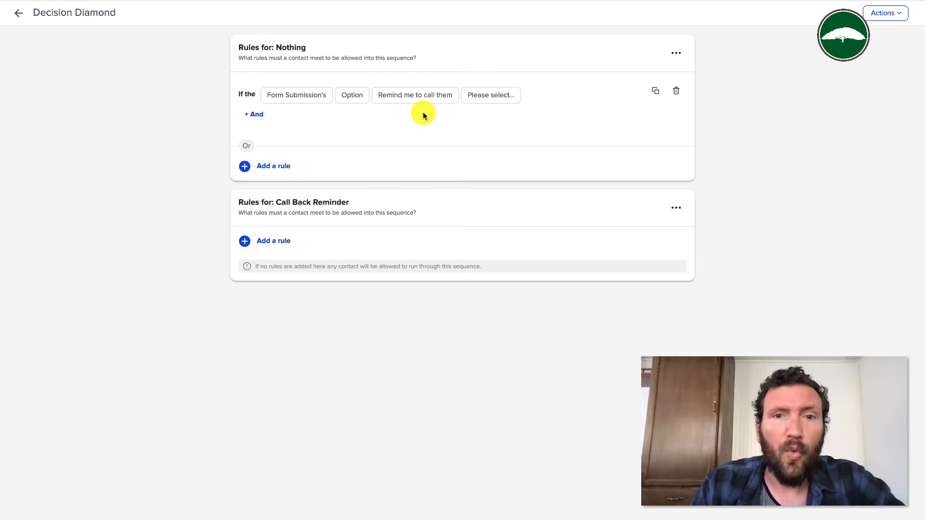
left_click(484, 96)
left_click(505, 123)
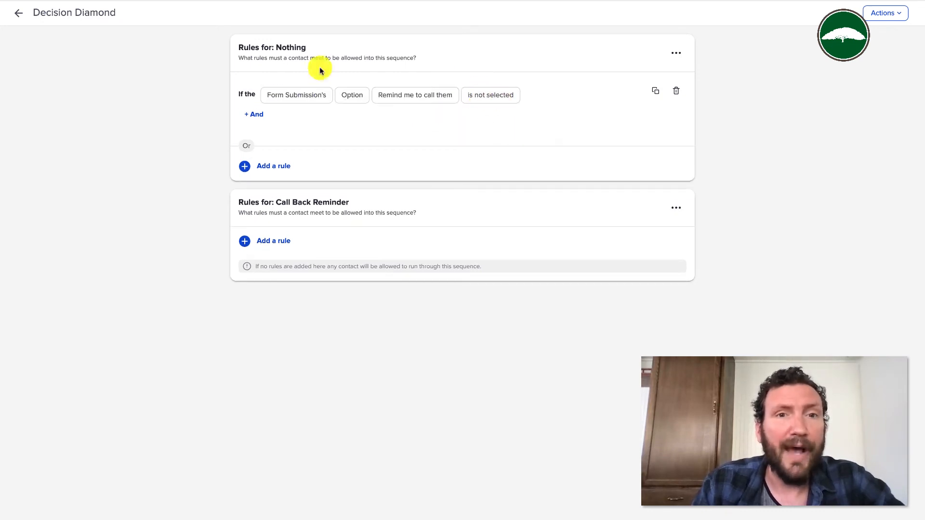
- Add a rule for Call Back Reminder: Form Submission's Option "Remind me to call them" is selected, and return to the campaign canvas
left_click(277, 241)
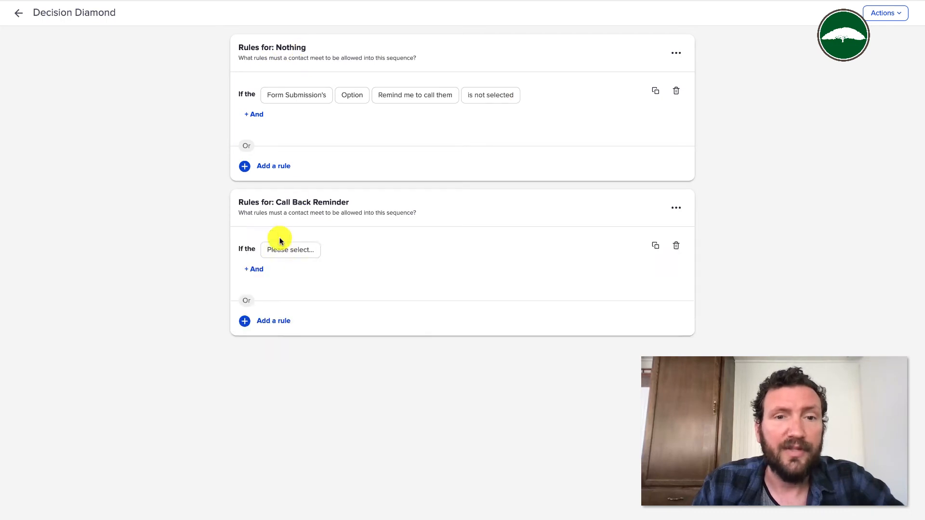
left_click(291, 249)
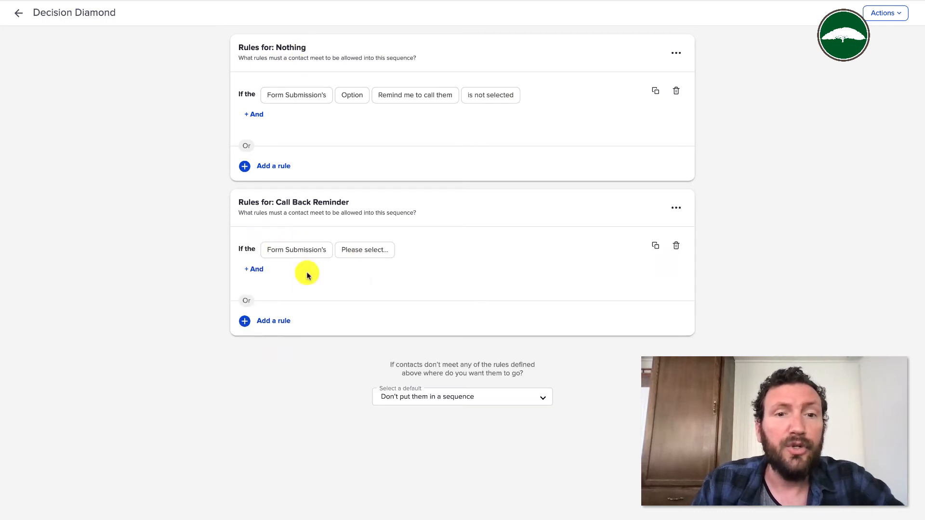
left_click(354, 254)
left_click(364, 264)
left_click(415, 253)
left_click(419, 264)
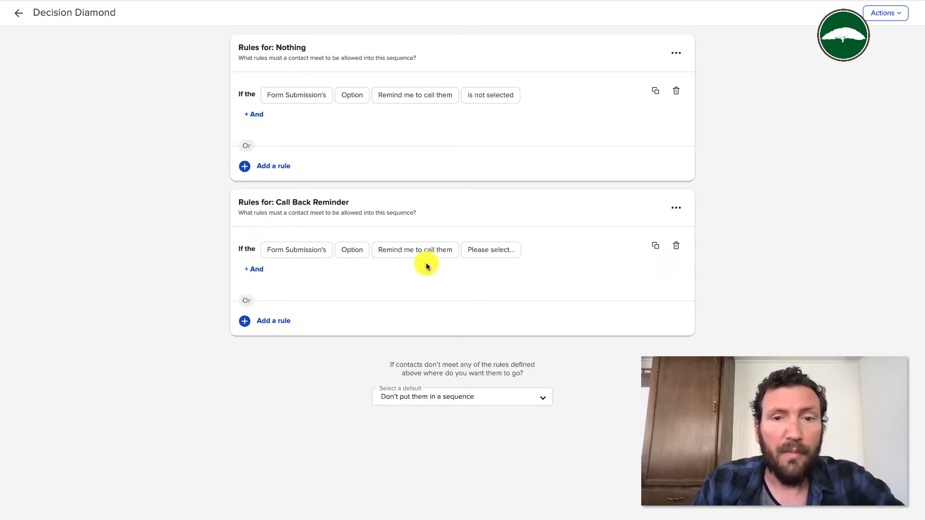
left_click(471, 248)
left_click(491, 265)
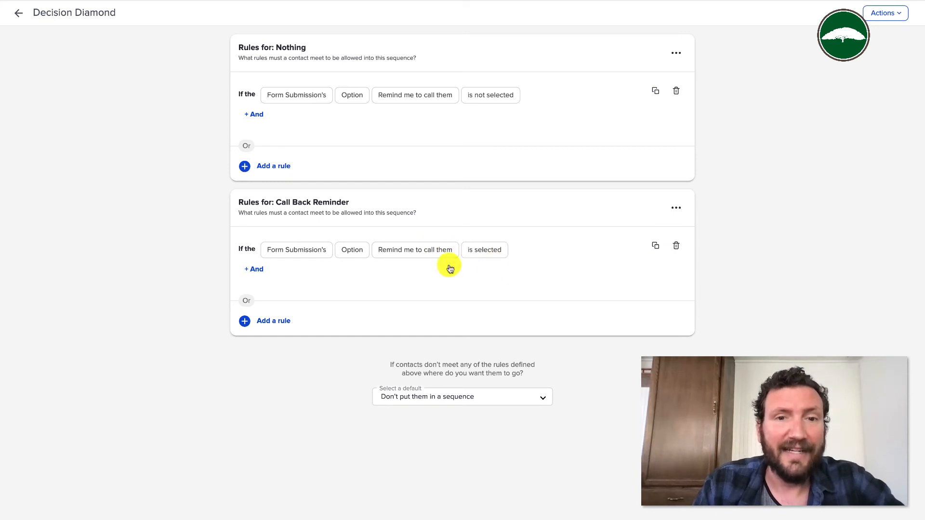
left_click_drag(276, 202, 345, 205)
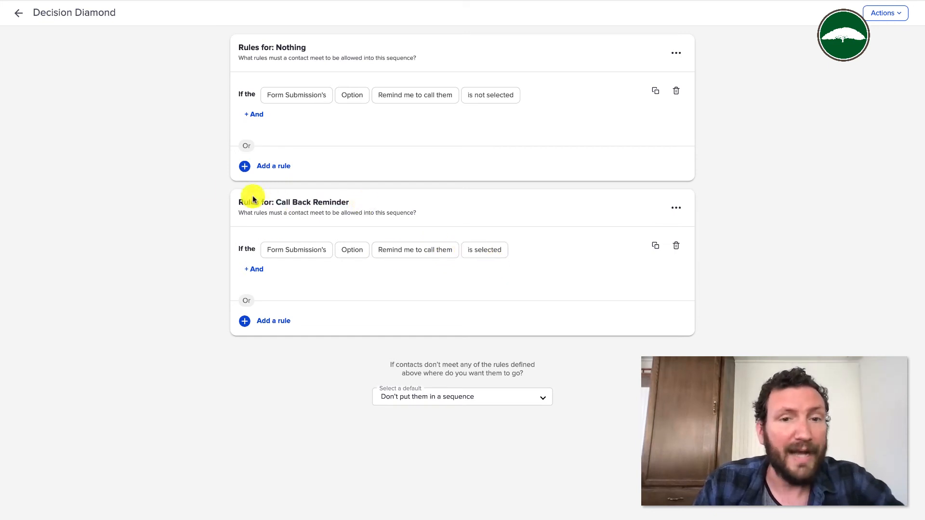
left_click(20, 17)
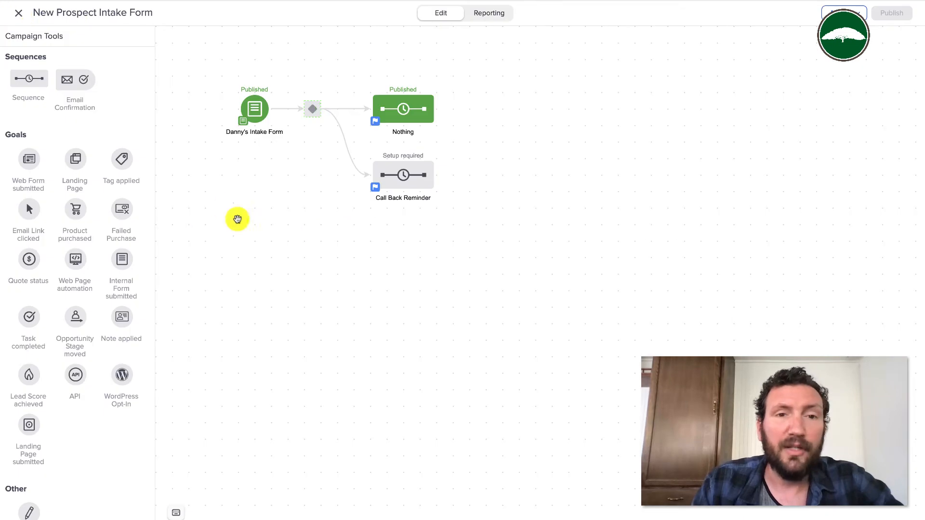
- Open the Nothing sequence to review its contents
left_click_drag(227, 82, 300, 158)
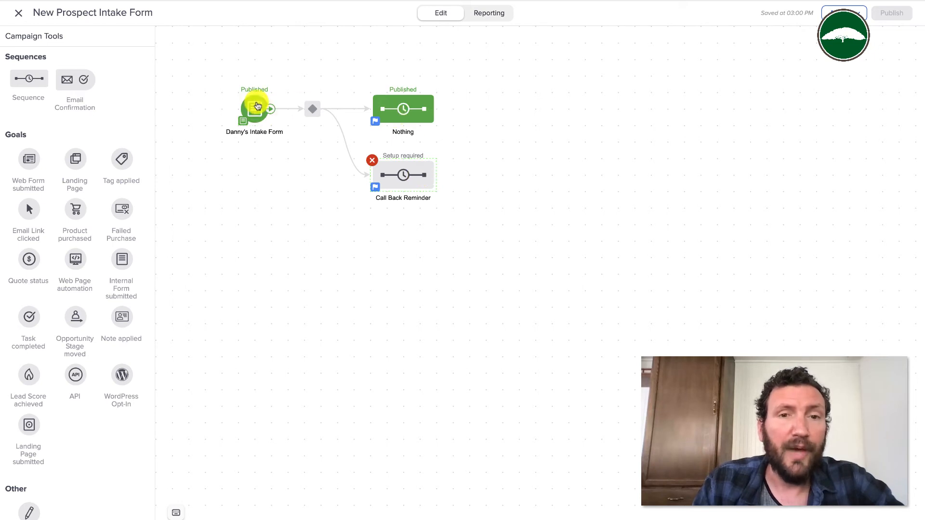
double_click(402, 107)
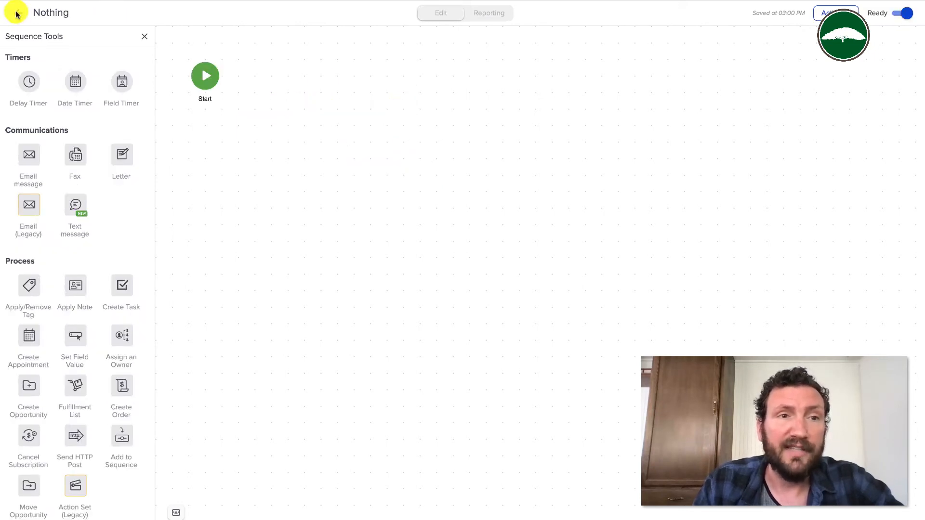
- Leave the Nothing sequence, open the Call Back Reminder sequence, and add a Field Timer after its Start node
left_click(19, 14)
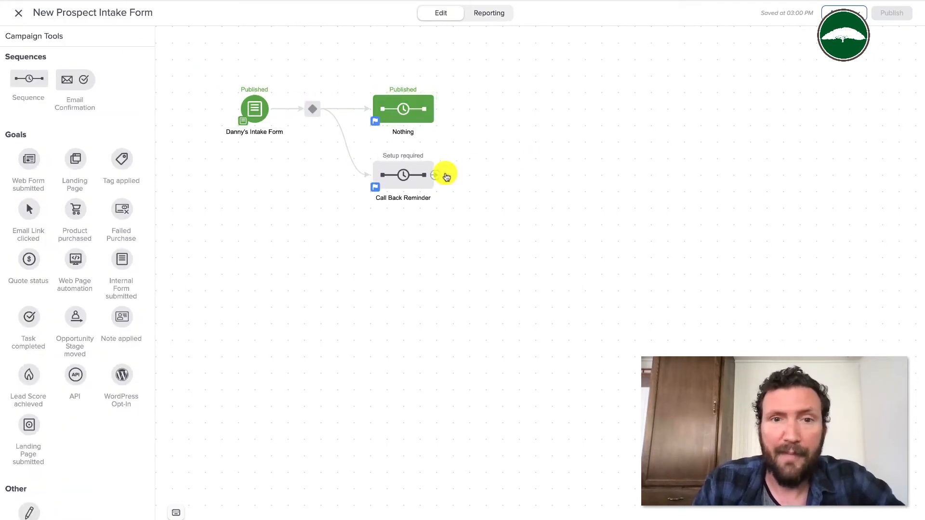
double_click(407, 178)
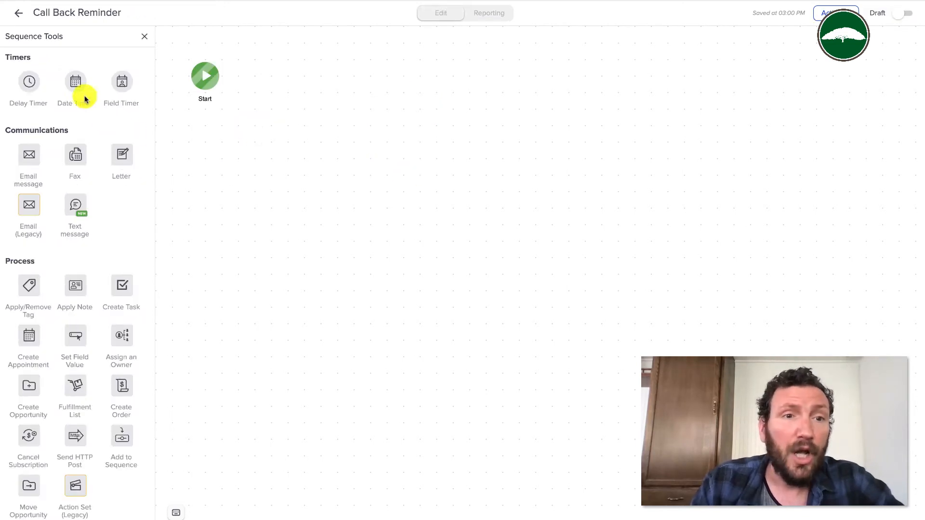
left_click_drag(117, 84, 284, 72)
- Configure the Field Timer to wait with No Delay until the next occurrence of Call Back Date at 5:00 AM, and save it
double_click(288, 79)
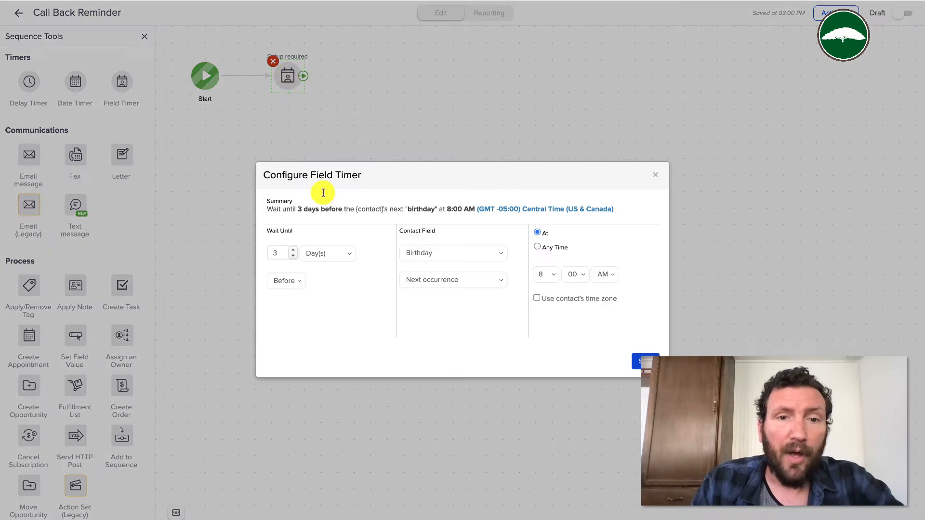
left_click(327, 253)
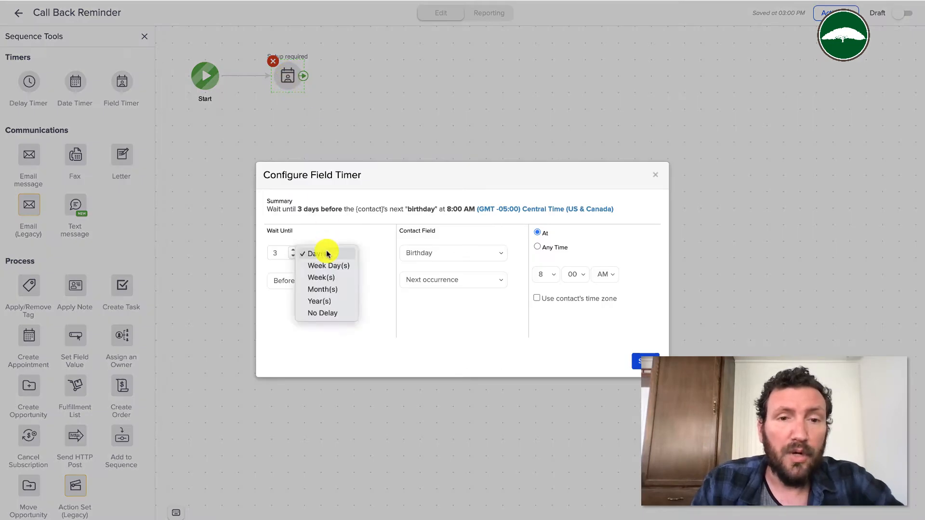
left_click(327, 314)
left_click(447, 253)
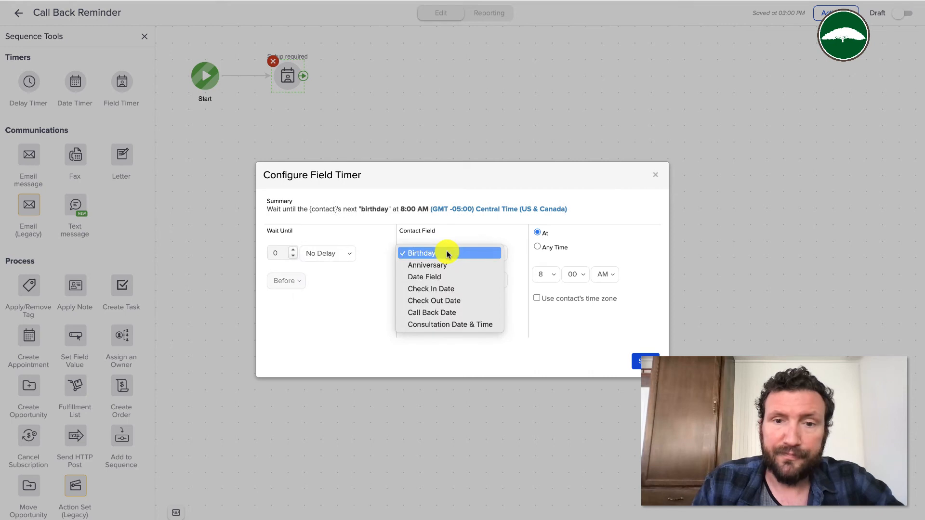
left_click(455, 312)
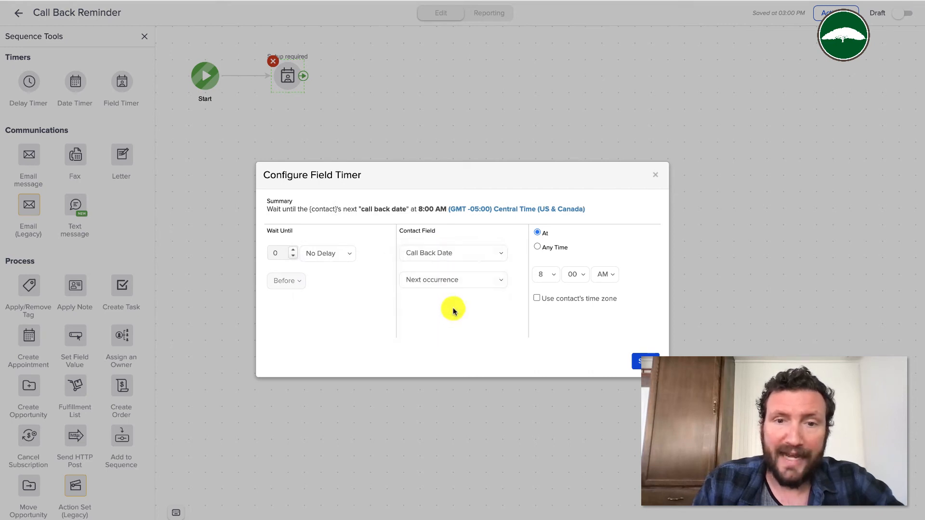
left_click(543, 273)
left_click(545, 240)
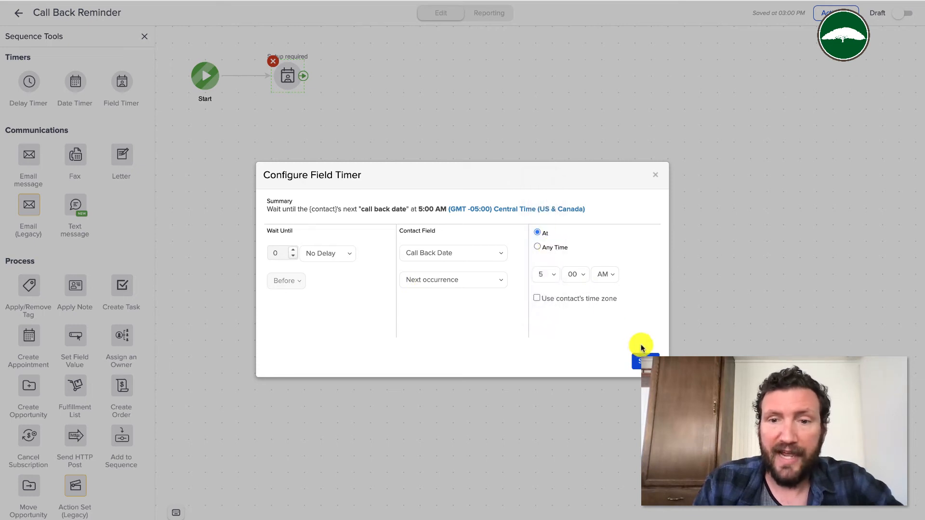
left_click(644, 362)
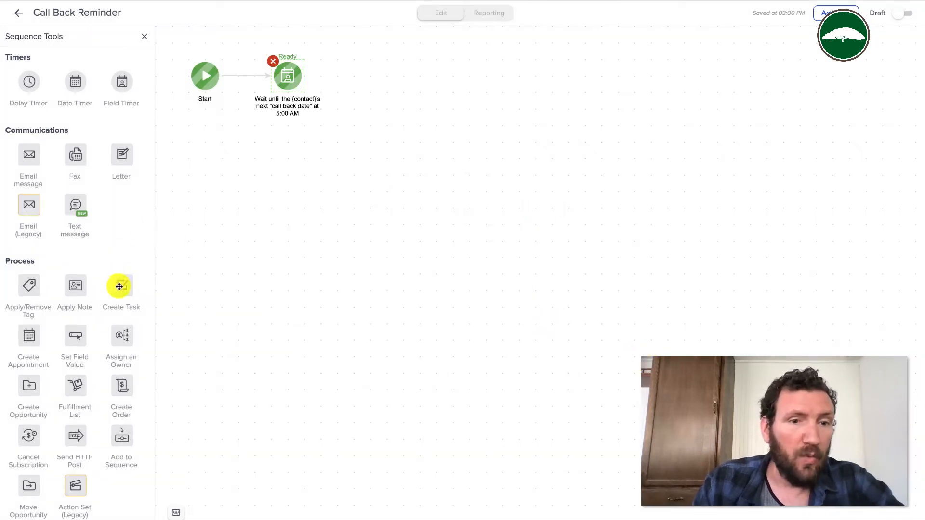
- Add a Create Task step named "Call Them Back" after the timer and title the task "Call them"
left_click_drag(119, 286, 361, 74)
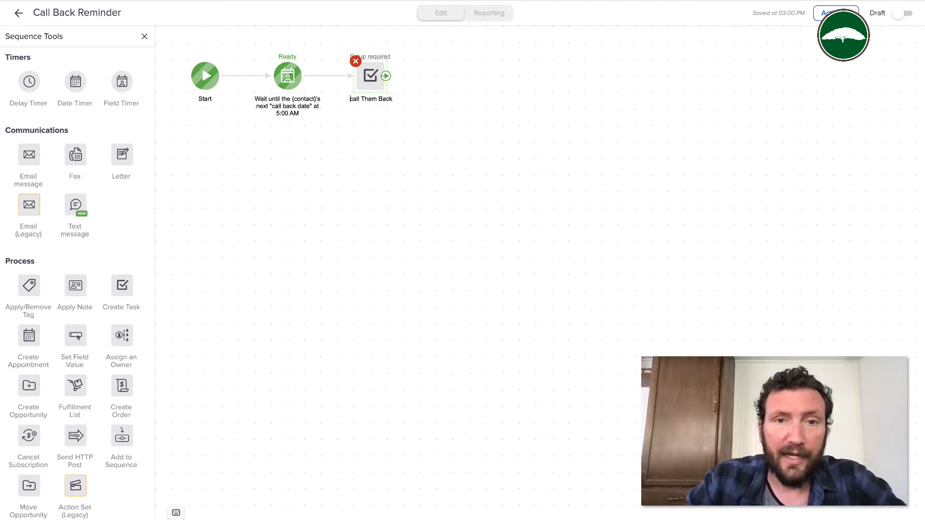
double_click(369, 73)
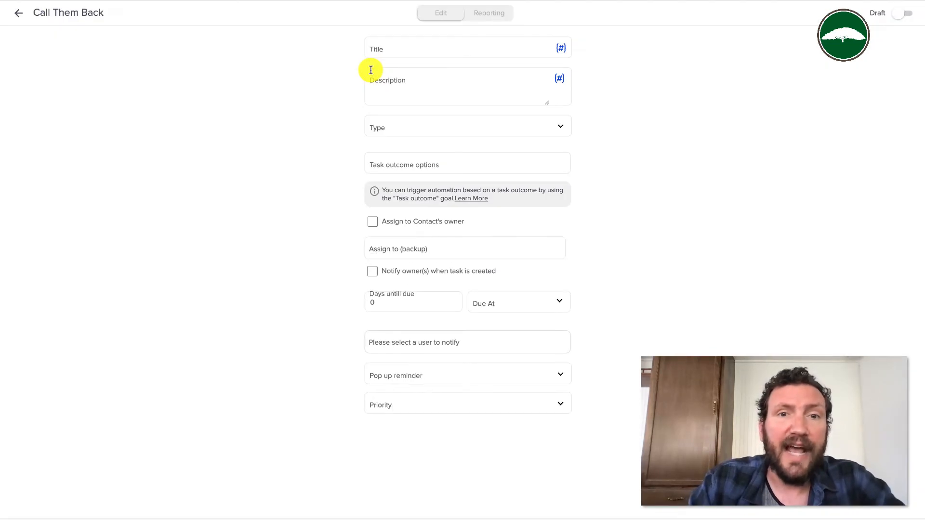
left_click(435, 53)
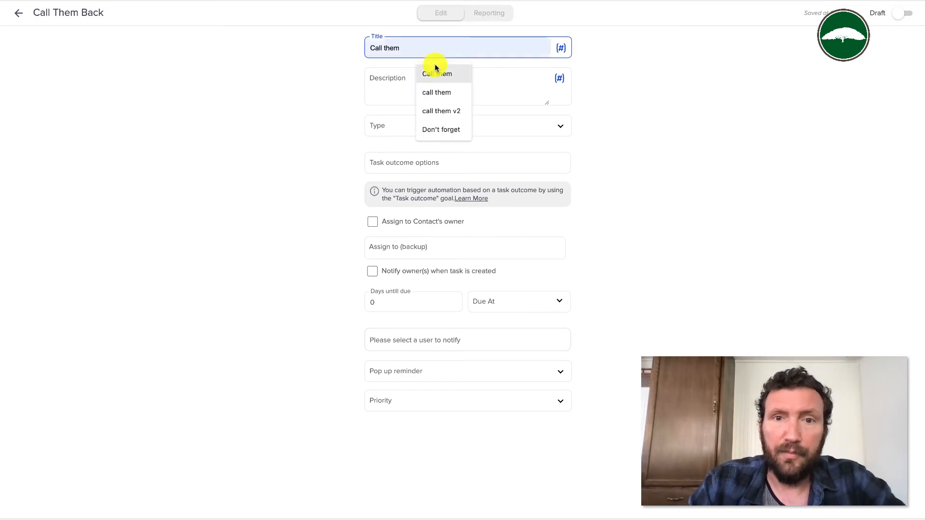
left_click(435, 72)
- Set the task description to "Call them at" followed by the contact's Phone 1 merge field, and choose Call as its type
left_click(428, 79)
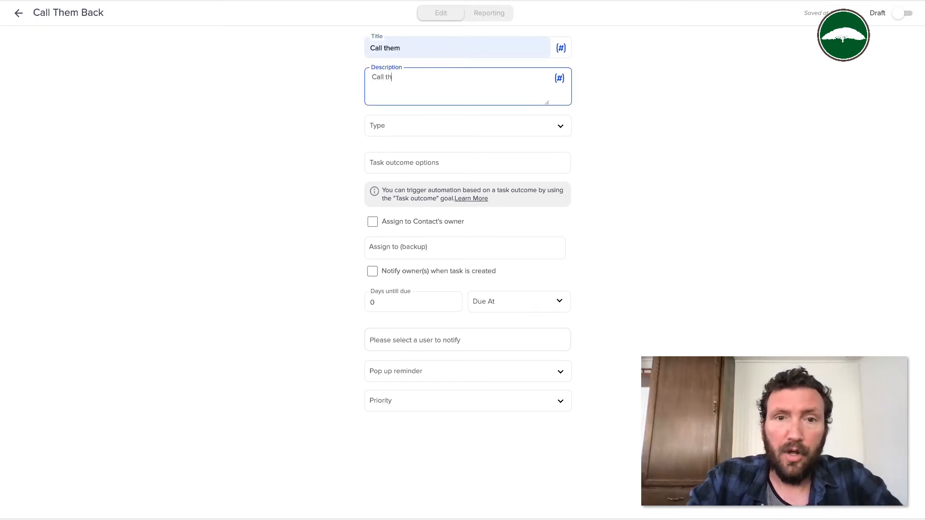
left_click(559, 78)
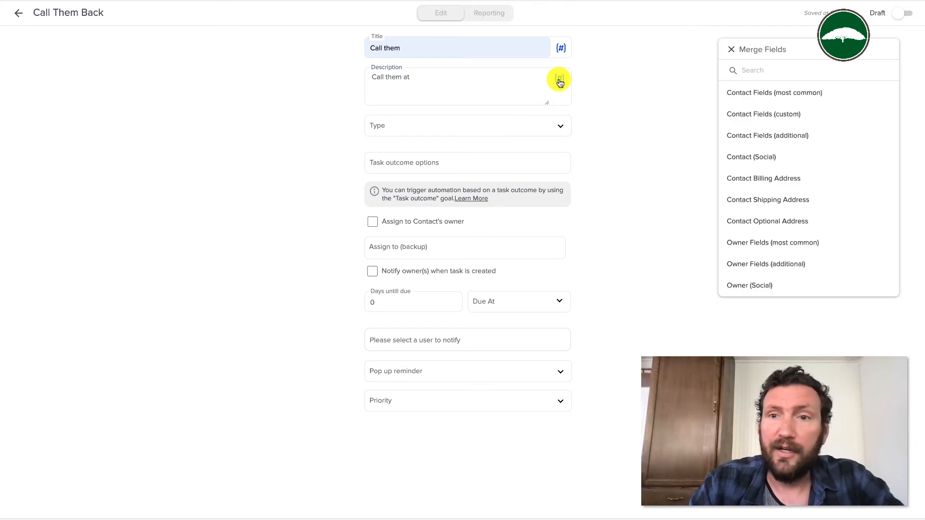
left_click(774, 96)
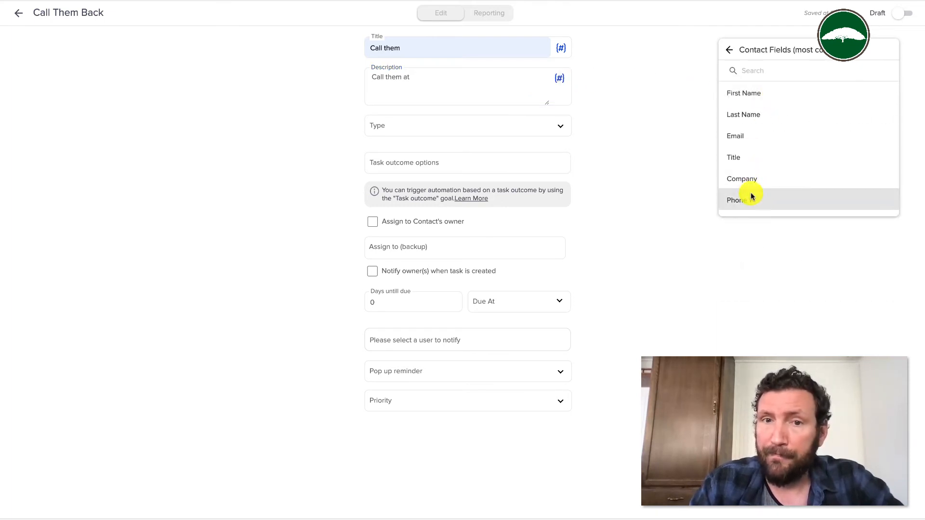
left_click(751, 199)
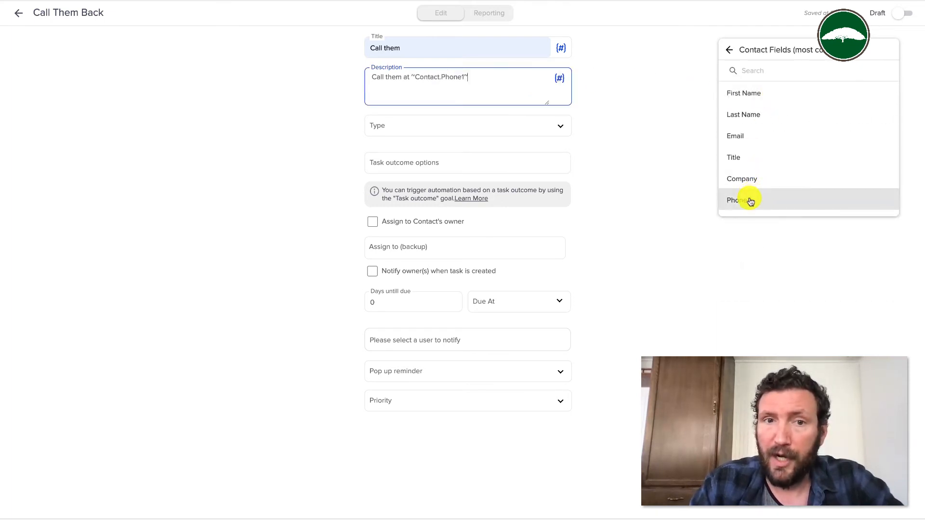
left_click(437, 129)
- Search Google for "monkeypod task outcomes", open the Introducing Task Outcomes video and pause it, then return to the task in Keap
left_click(409, 163)
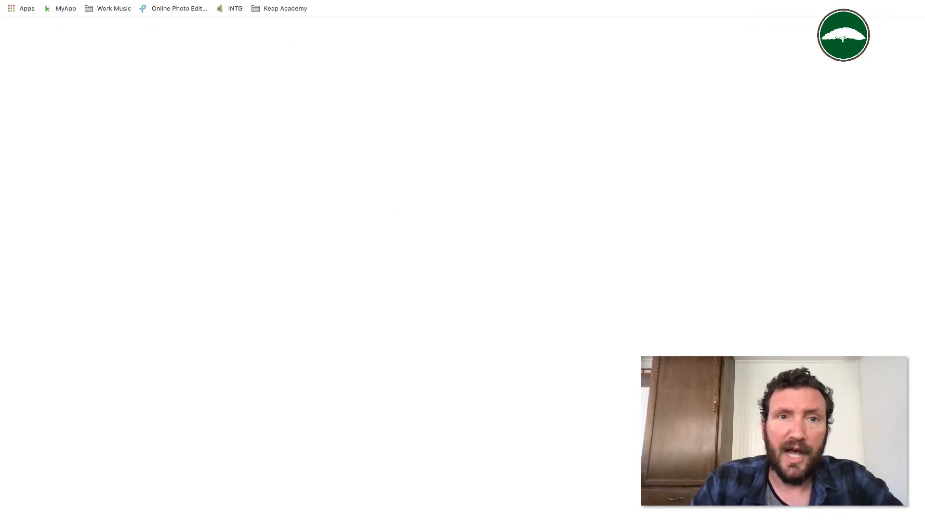
type("monkeypod tak")
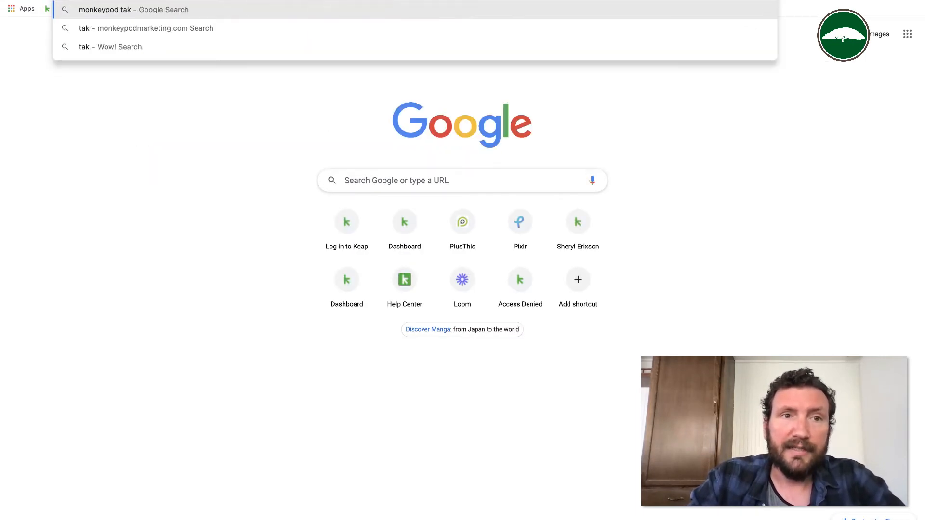
type("s outcomes")
key("Return")
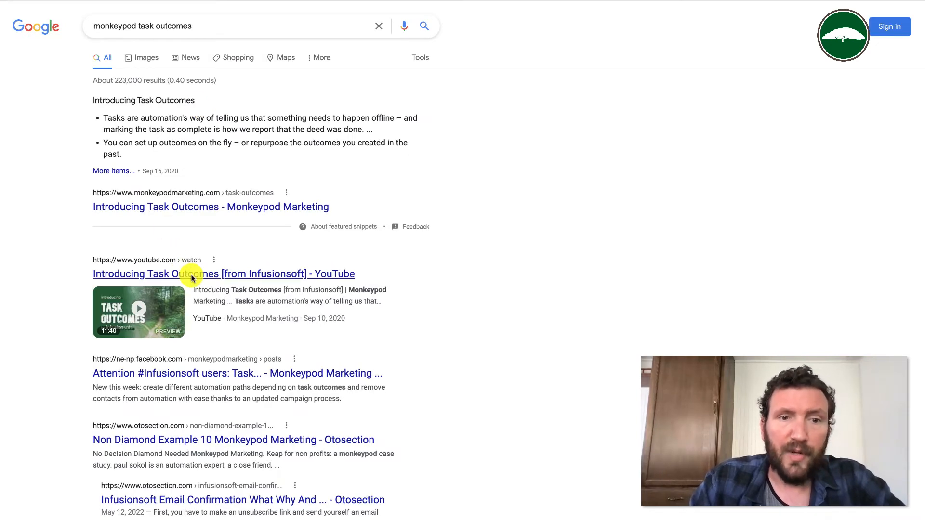
left_click(191, 274)
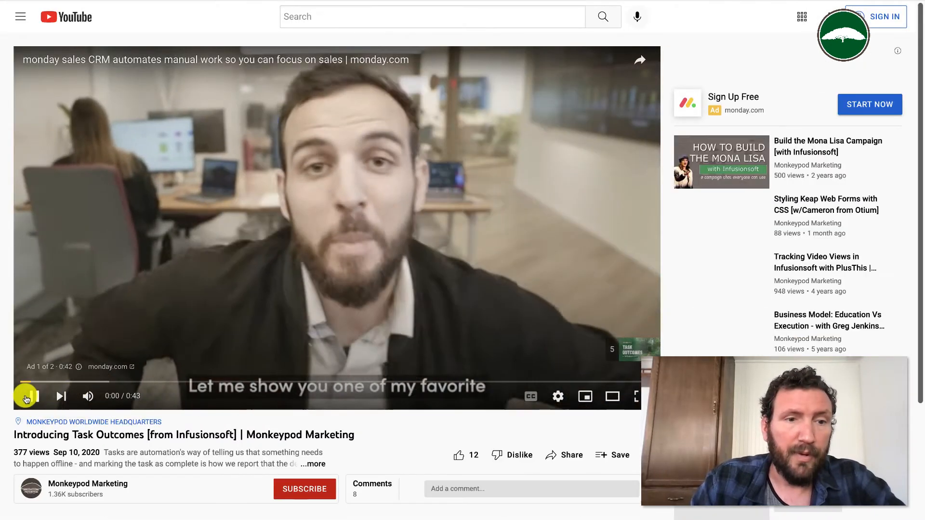
left_click(26, 398)
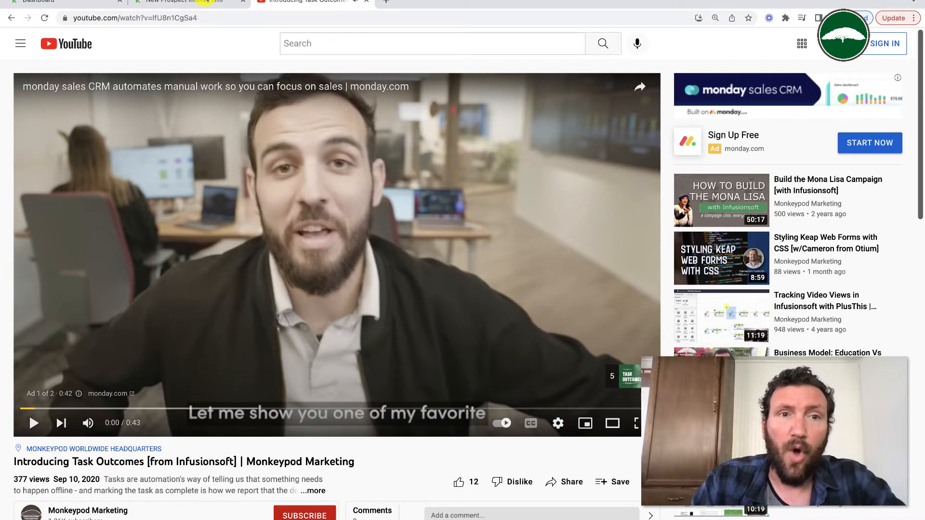
left_click(204, 2)
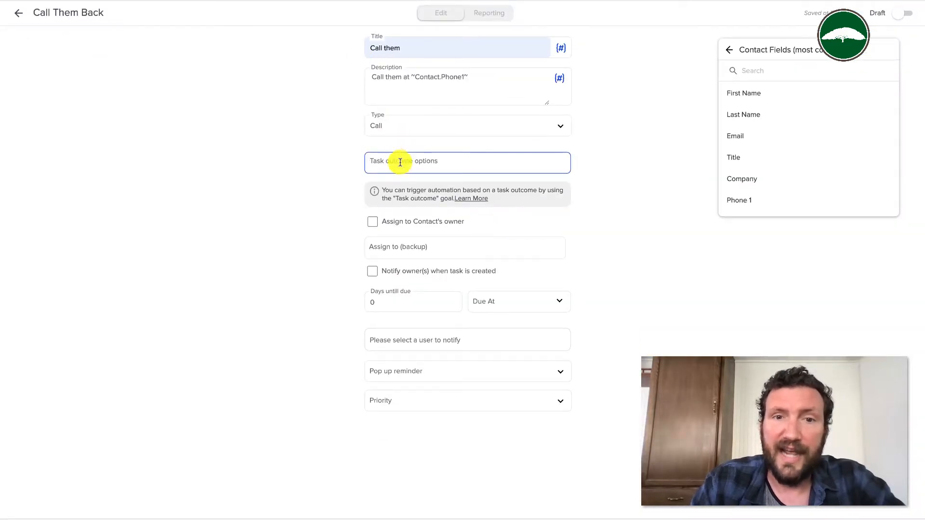
- Assign the task to the contact's owner and choose a backup assignee
left_click(375, 224)
left_click(404, 245)
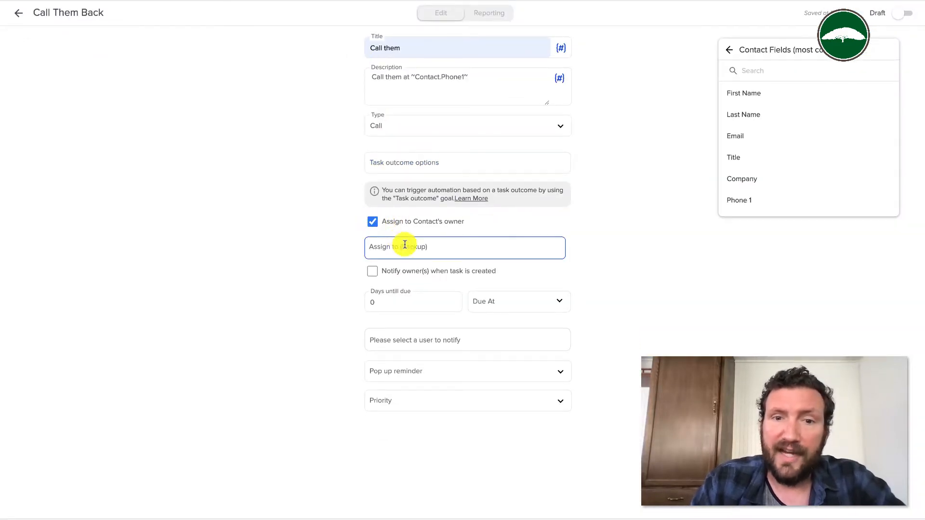
left_click(417, 286)
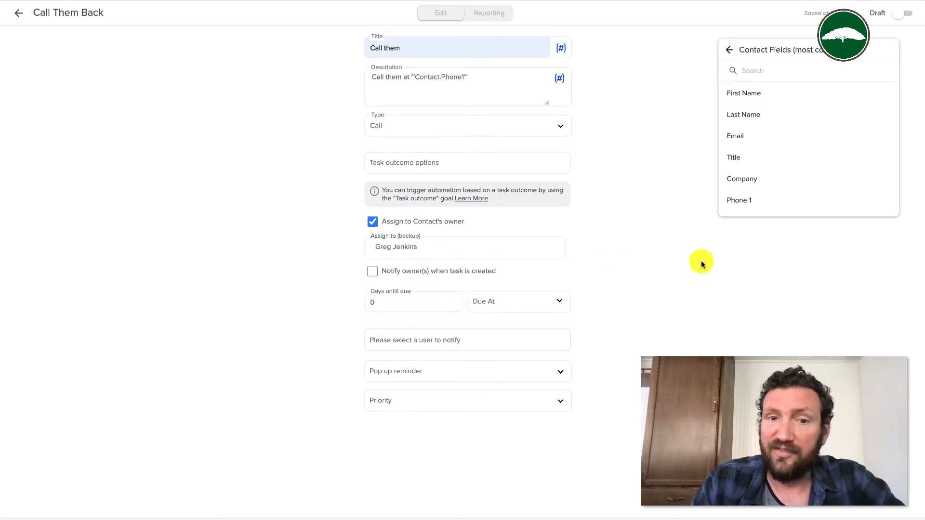
left_click(439, 341)
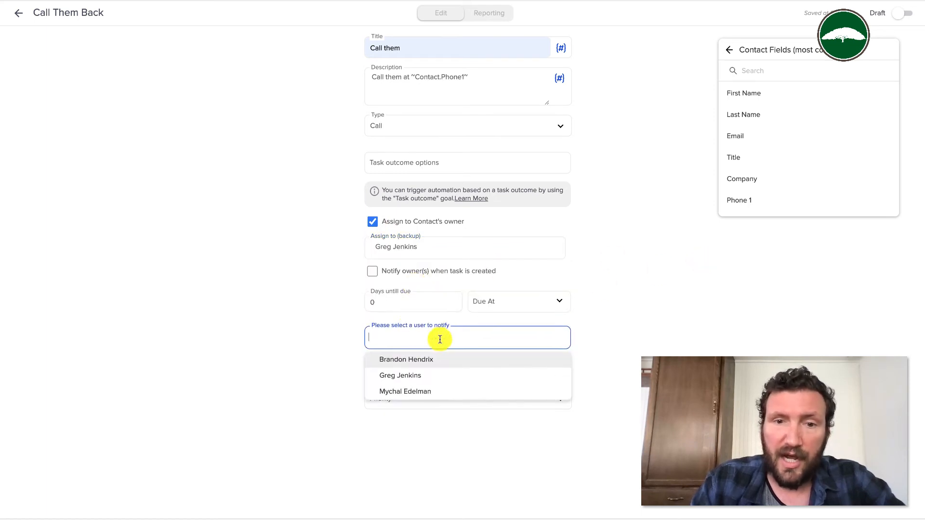
- Make the task due 1 day after creation at 04:30 PM
double_click(408, 306)
type("1")
left_click(693, 279)
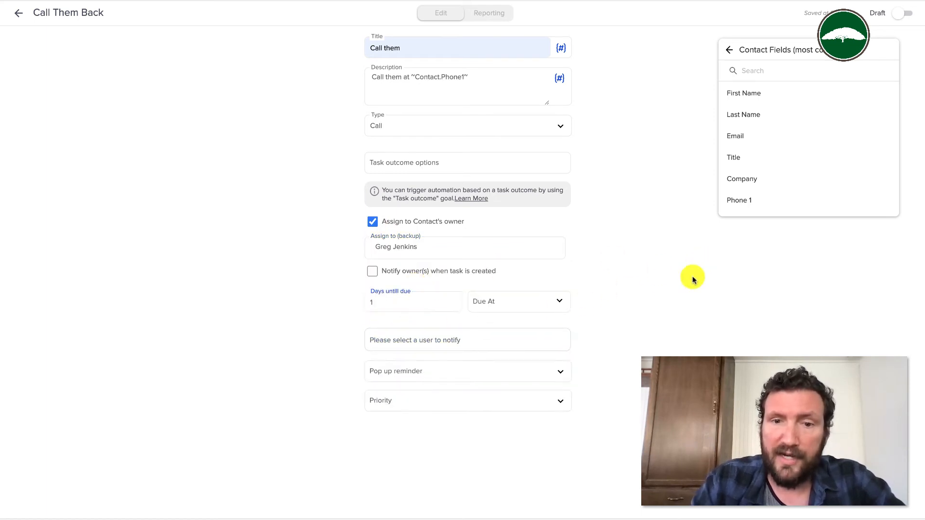
left_click(552, 302)
scroll(521, 358, "down", 15)
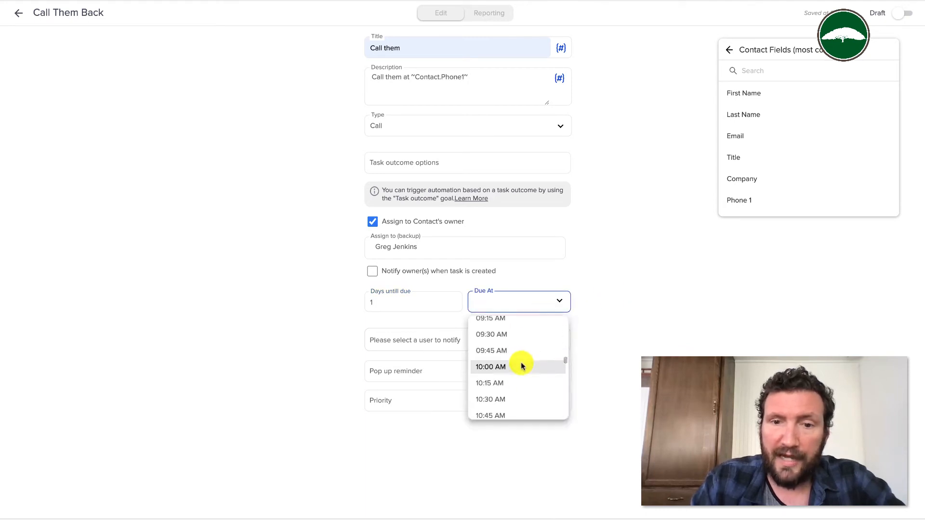
scroll(511, 390, "down", 2)
left_click(512, 386)
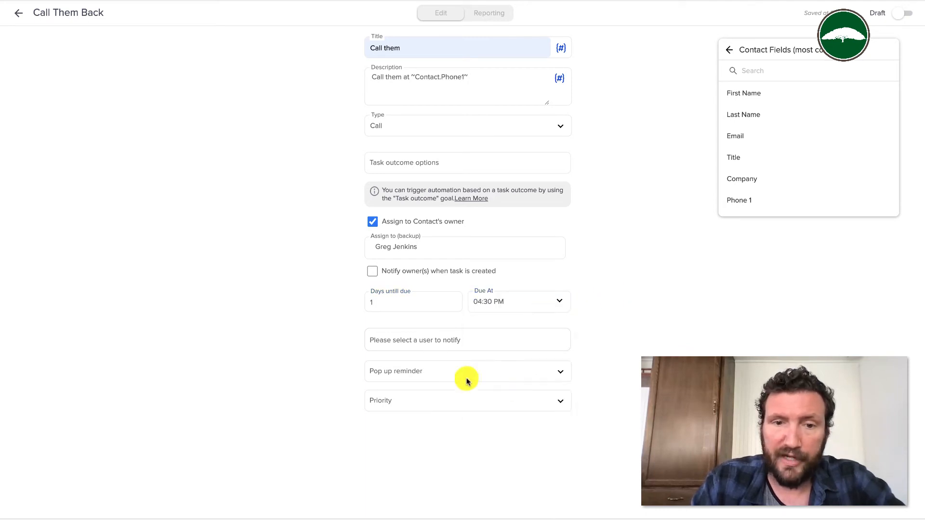
- Set the task's priority to 2. Essential, mark the task and the Call Back Reminder sequence ready, and return to the campaign canvas
left_click(412, 402)
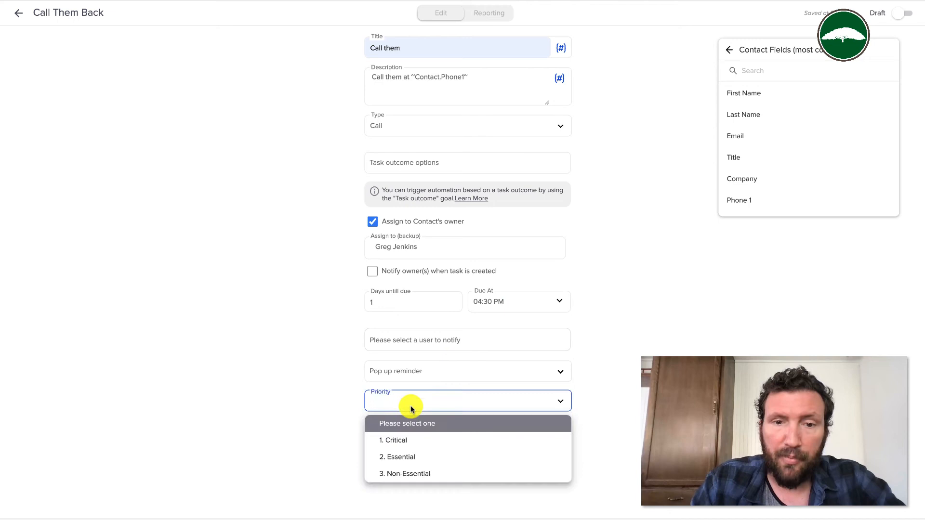
left_click(409, 457)
left_click(901, 13)
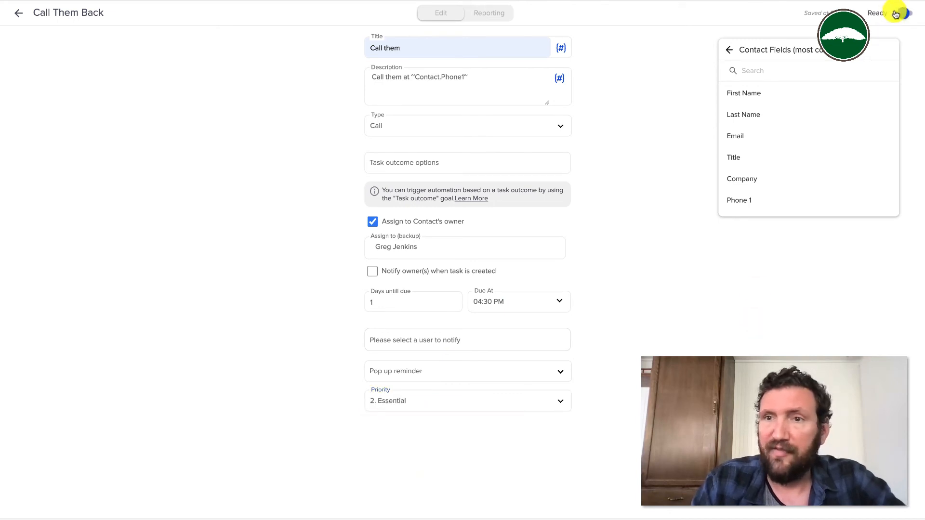
left_click(19, 13)
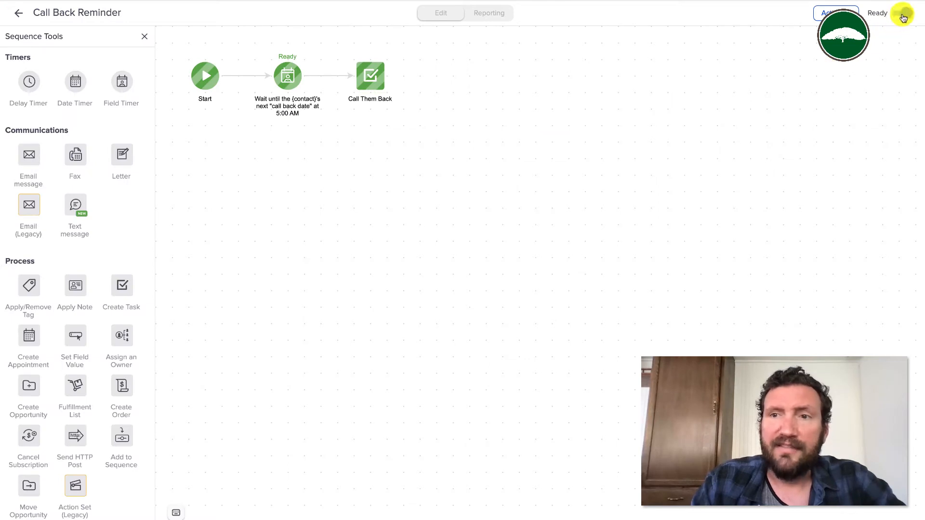
left_click(18, 13)
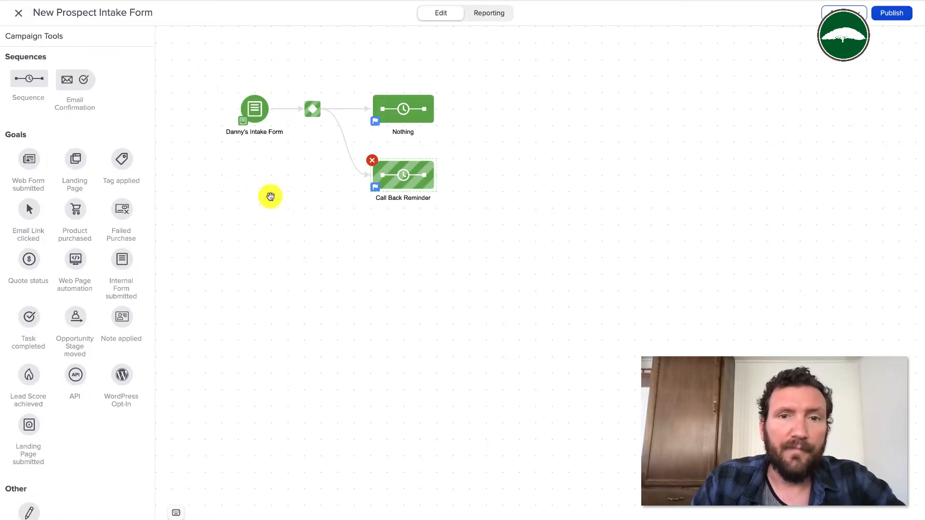
- Reopen the Call Back Reminder sequence, duplicate its call back date Field Timer, and place the copy after the Call Them Back task
double_click(413, 175)
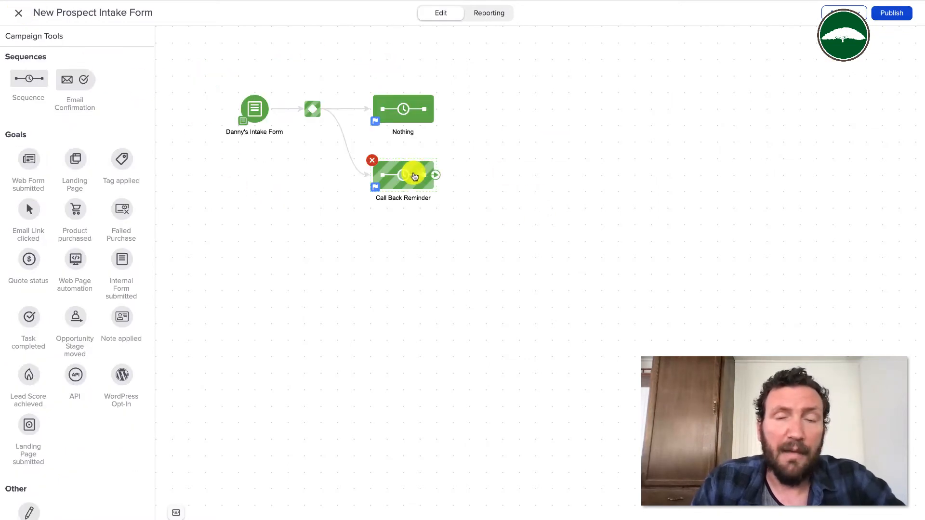
left_click_drag(29, 82, 454, 62)
right_click(282, 77)
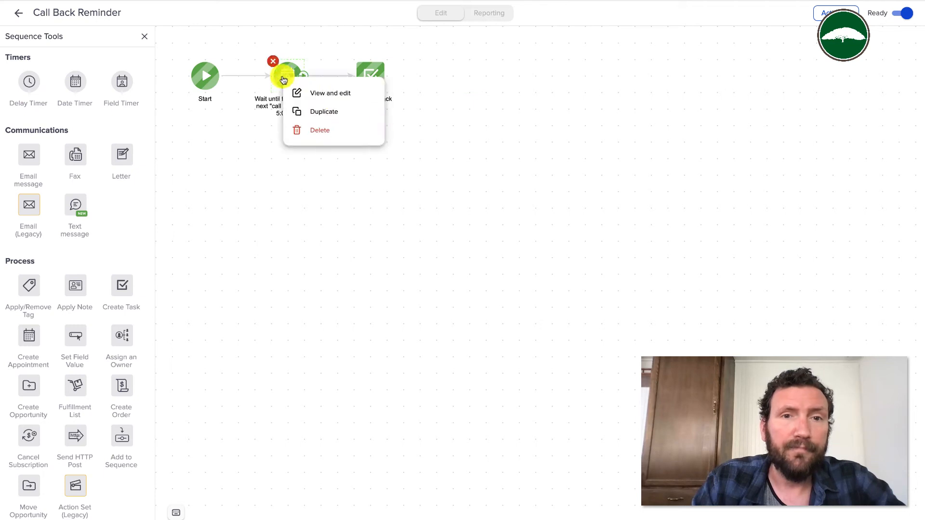
left_click(332, 113)
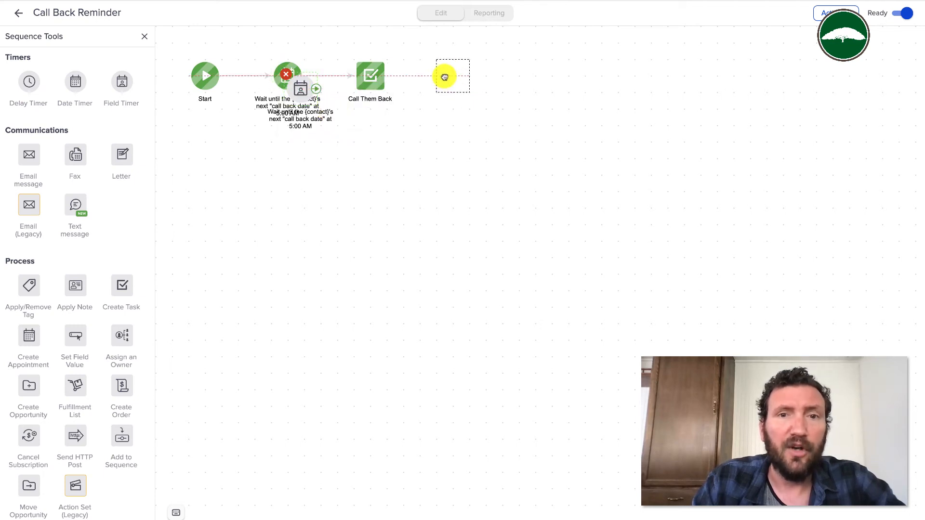
left_click(444, 77)
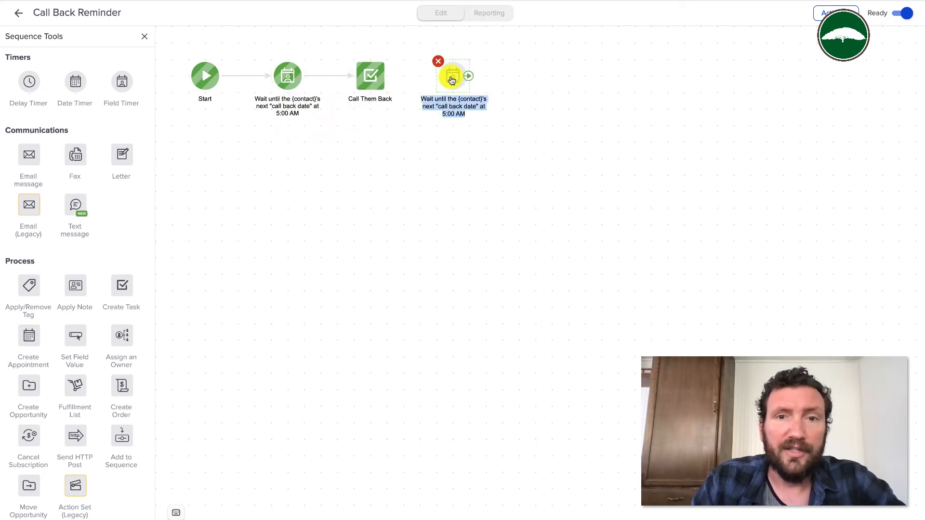
- Set the copied Field Timer to 3 days after the Call Back Date, save it, and connect the Call Them Back task to it
double_click(452, 79)
left_click(308, 251)
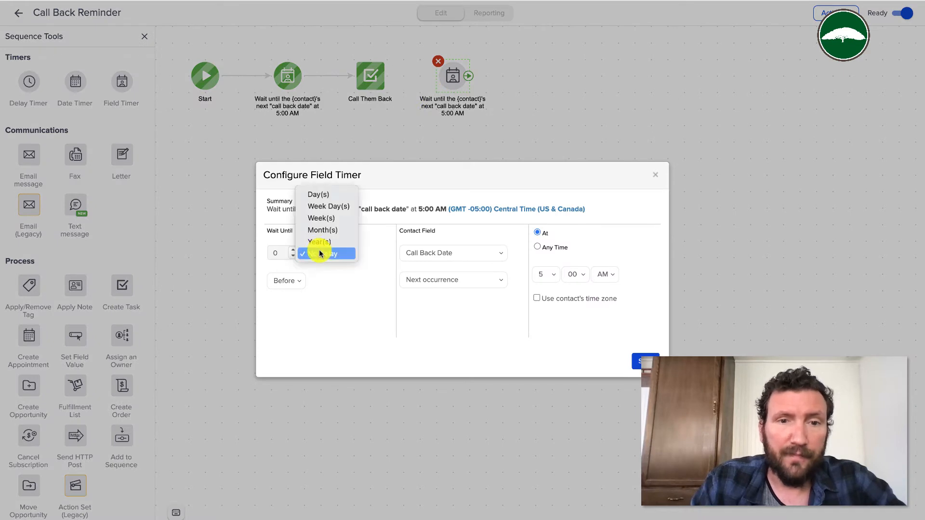
left_click(319, 305)
left_click(291, 282)
left_click(292, 291)
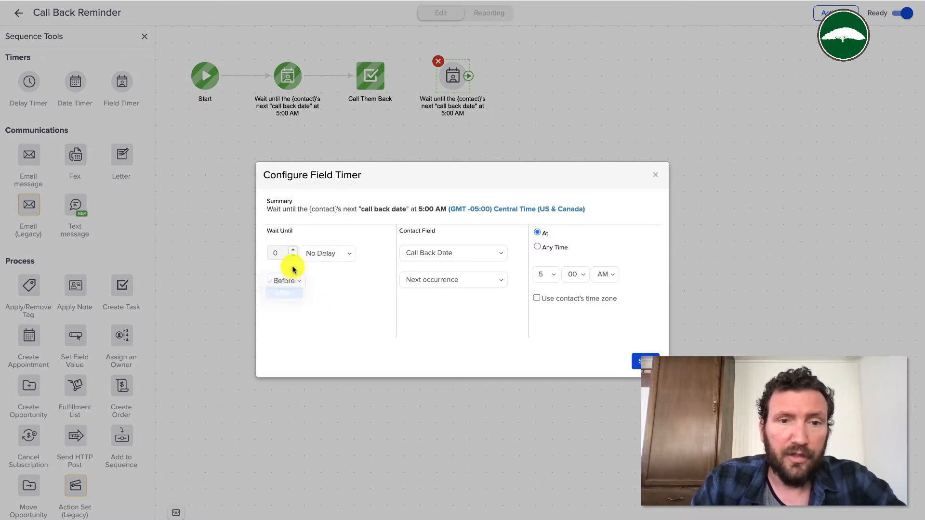
left_click(302, 252)
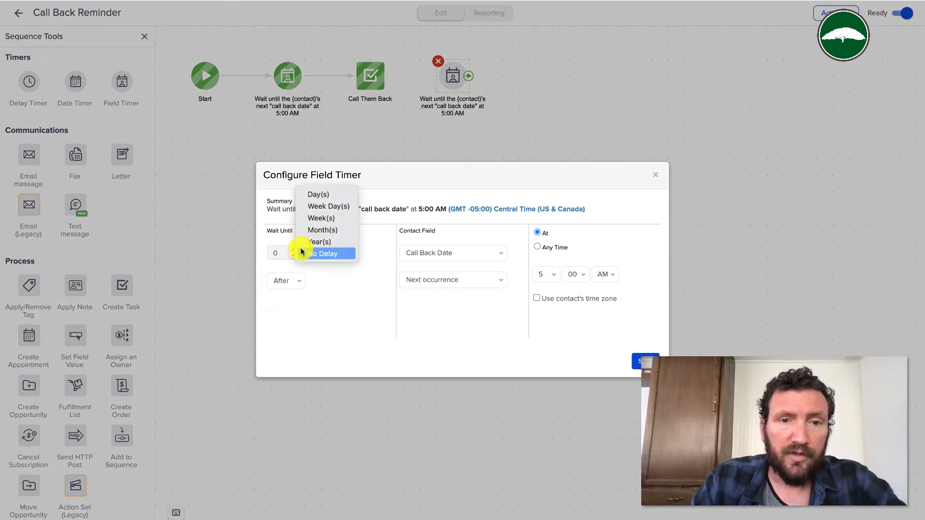
left_click(310, 193)
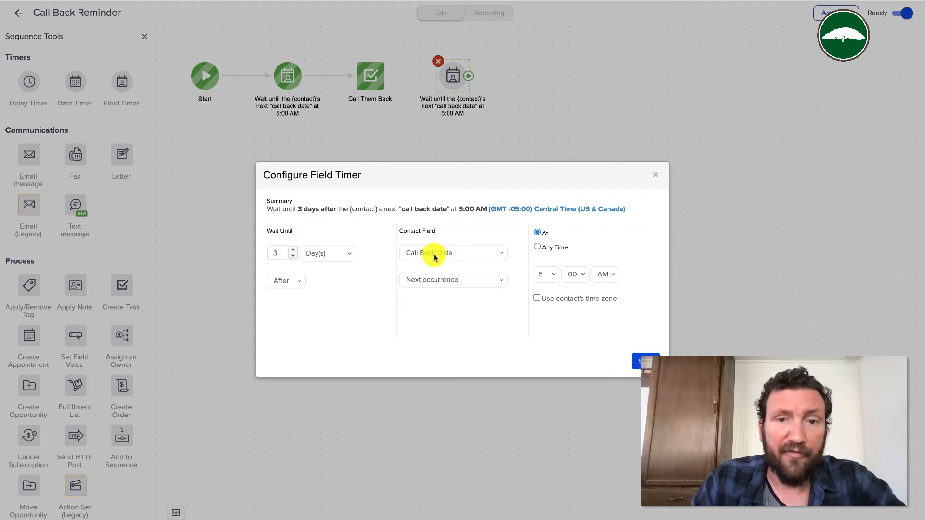
left_click(643, 360)
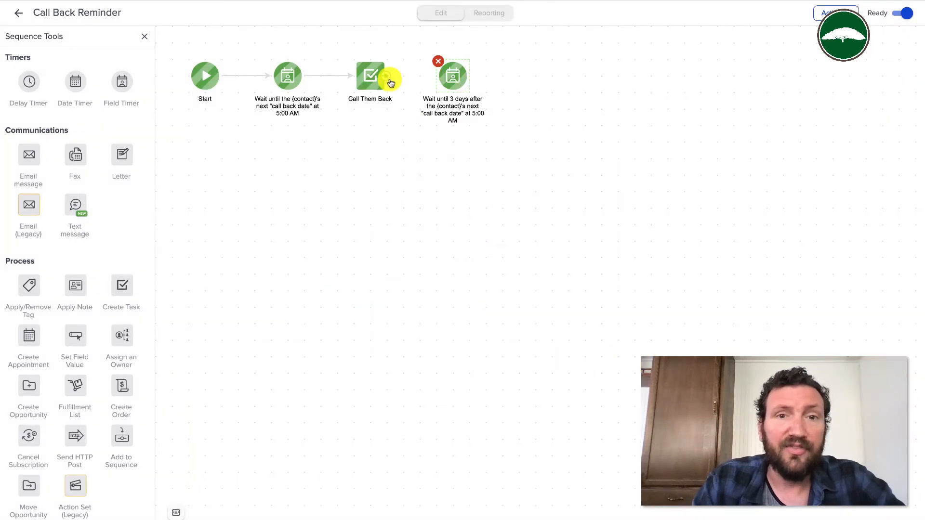
left_click_drag(386, 77, 442, 76)
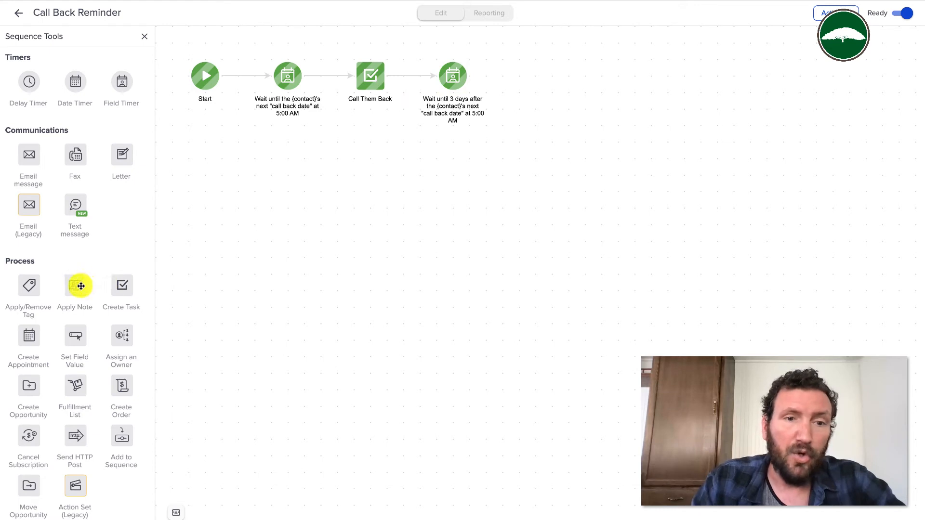
- Try adding an Apply Note process after the 3-day Field Timer and remove it again
left_click_drag(75, 286, 530, 74)
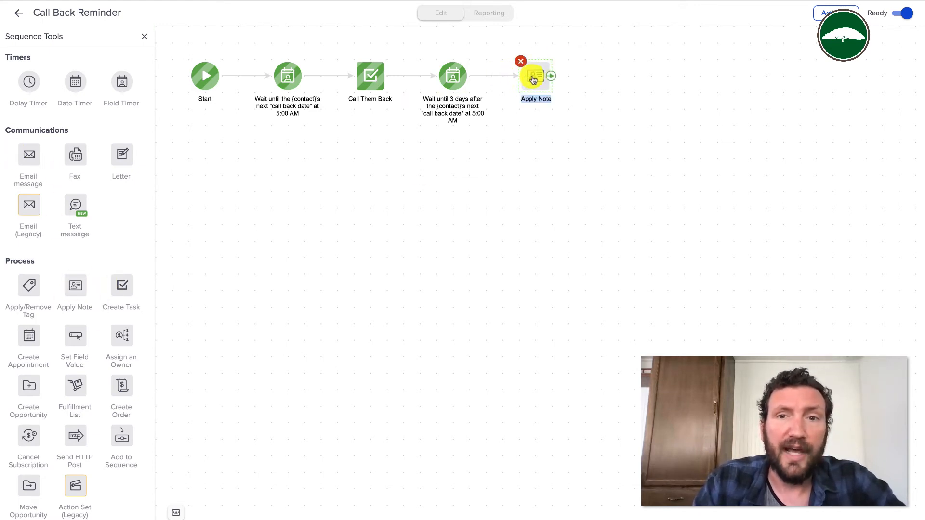
left_click(520, 61)
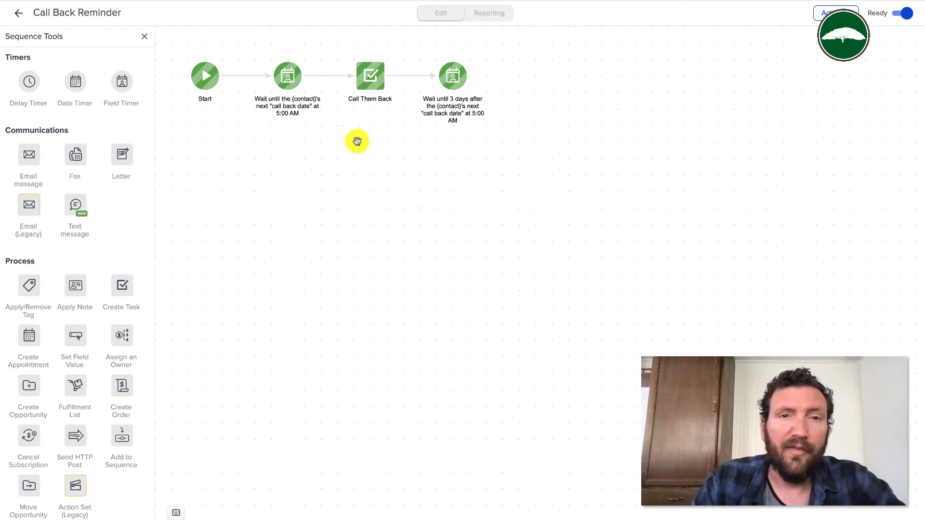
- Return to the campaign canvas and add a Task completed goal named Called Them Back, connected after the Call Back Reminder sequence
left_click(15, 17)
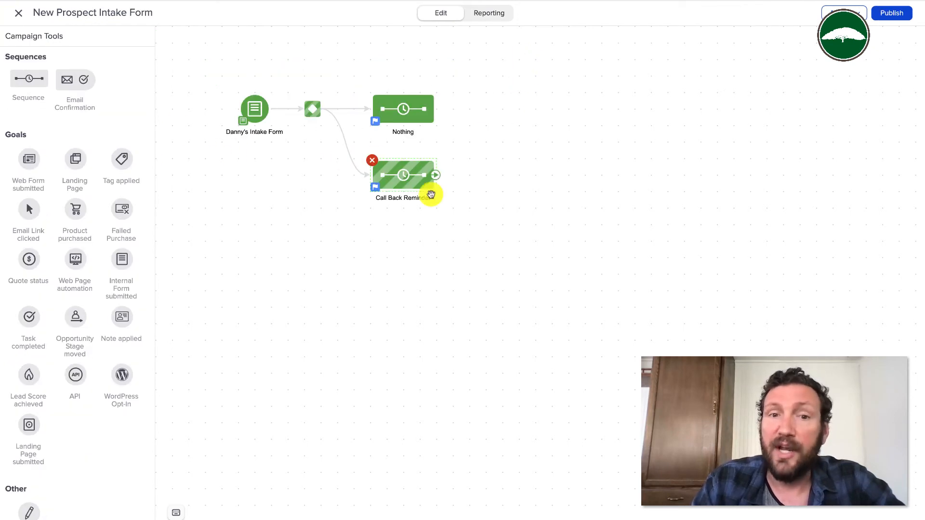
left_click_drag(29, 316, 501, 173)
left_click_drag(439, 176, 499, 177)
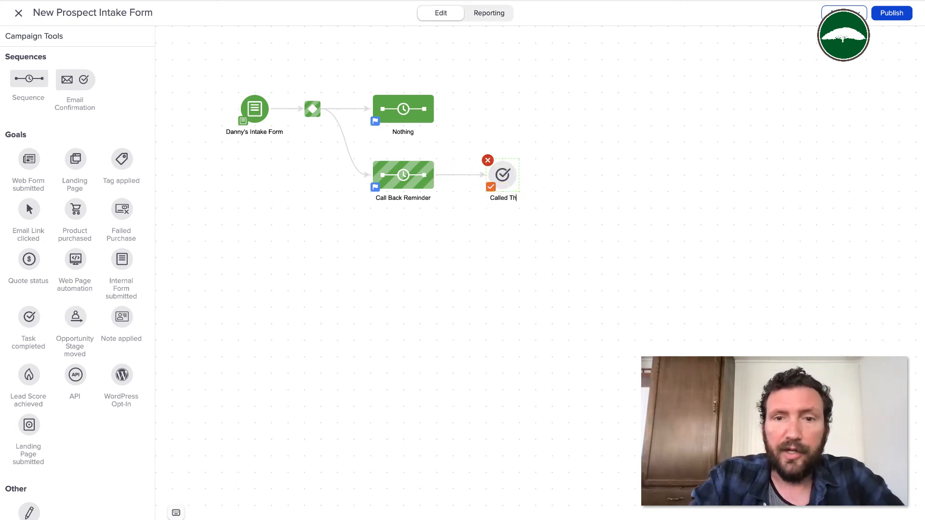
- Configure the Called Them Back goal to trigger on the Call them task, choose its available task outcome, and save
double_click(511, 179)
left_click(341, 202)
left_click(337, 208)
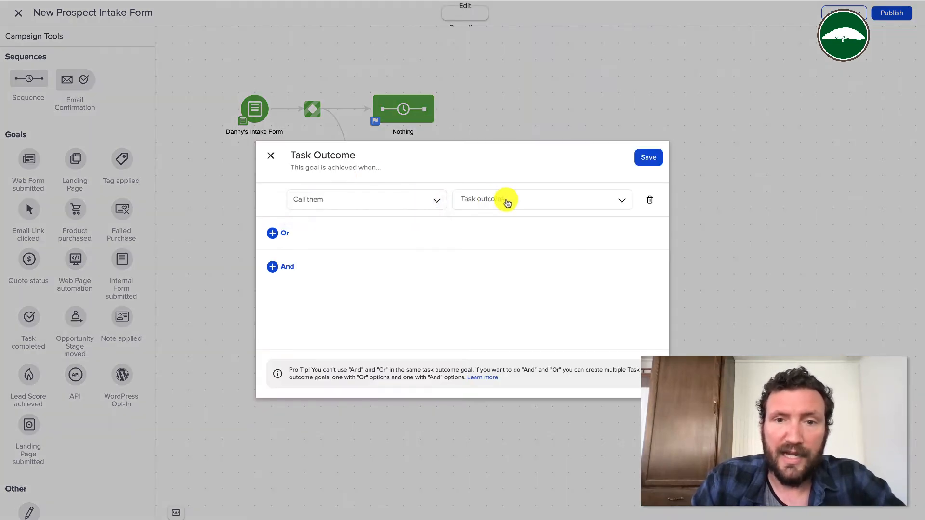
left_click(507, 201)
left_click(515, 225)
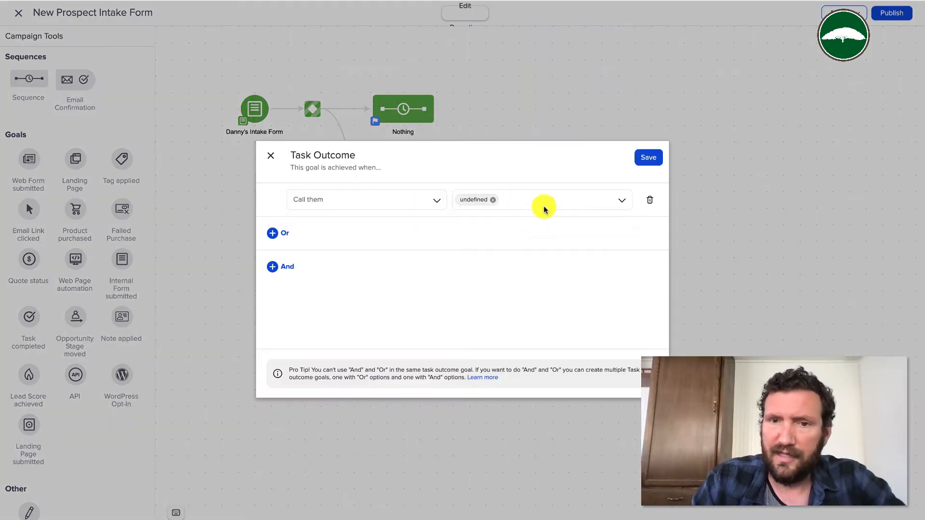
left_click(655, 154)
left_click_drag(599, 209, 319, 136)
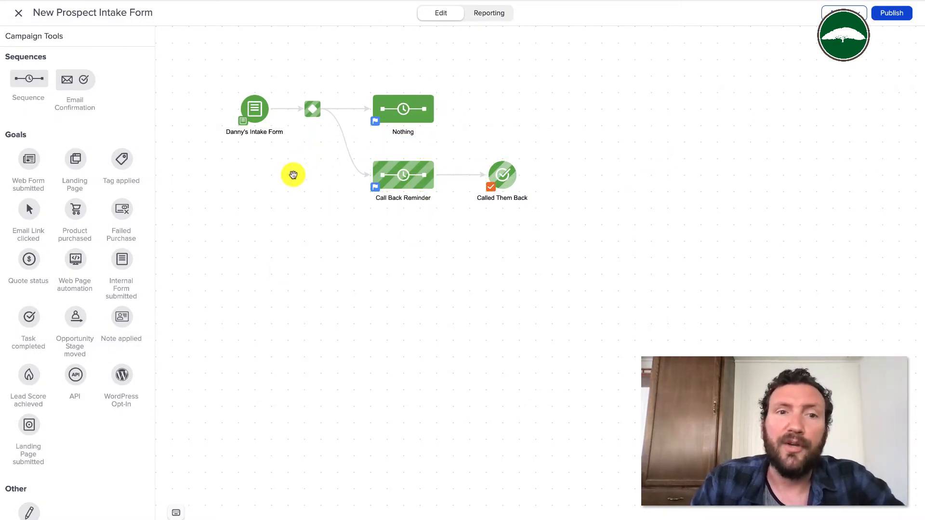
left_click_drag(205, 78, 305, 154)
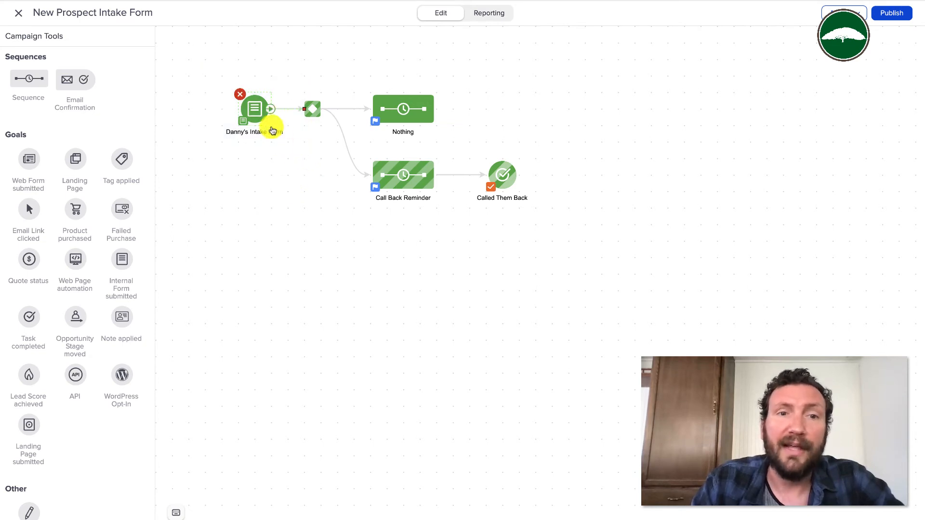
- Publish the New Prospect Intake Form campaign and close it to return to the campaign list
left_click(891, 18)
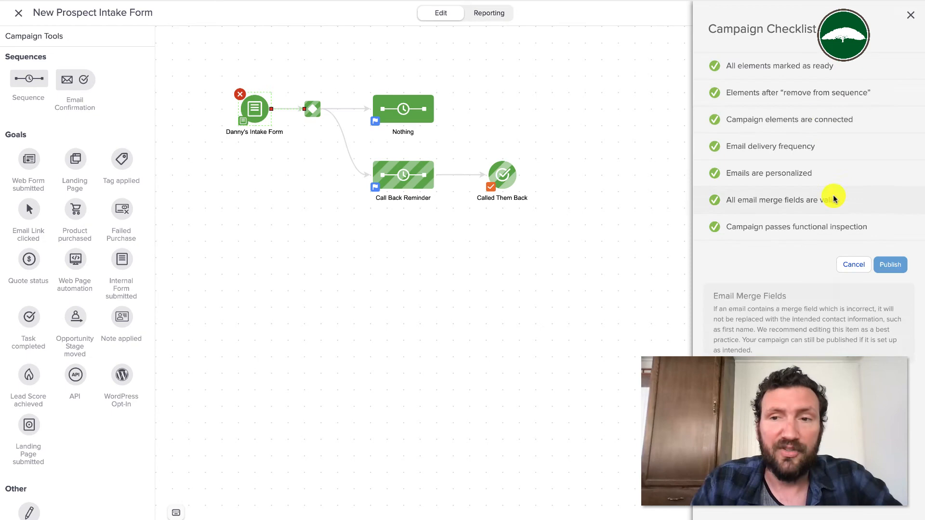
left_click(890, 265)
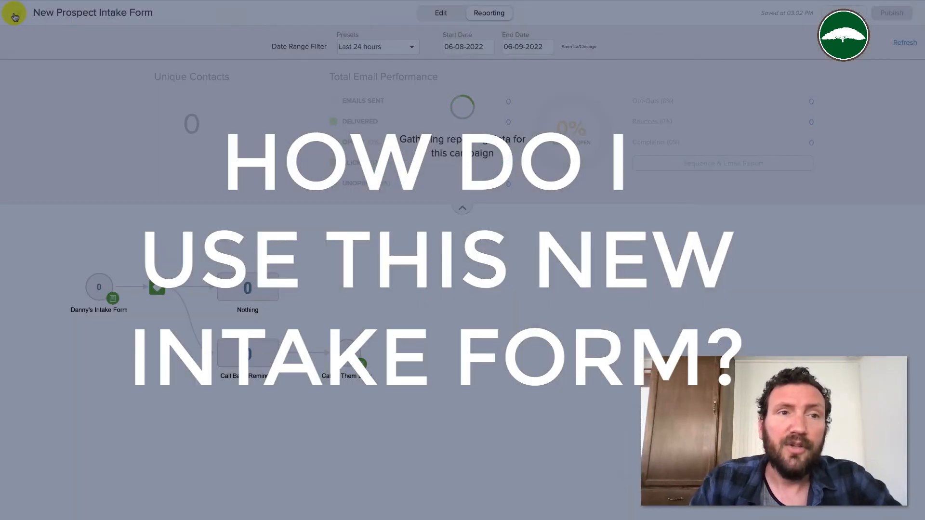
left_click(15, 17)
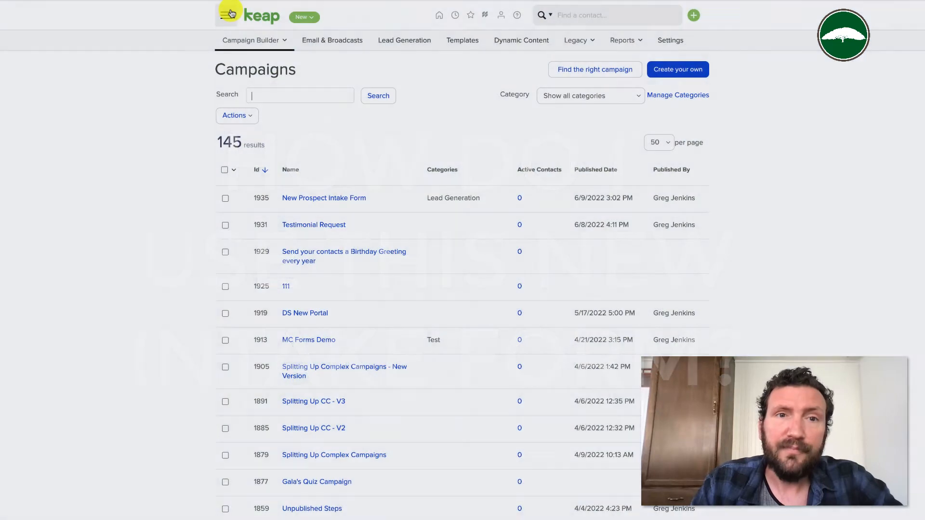
- Start adding a new contact from the CRM contacts area, using the intake form built for the campaign
left_click(226, 15)
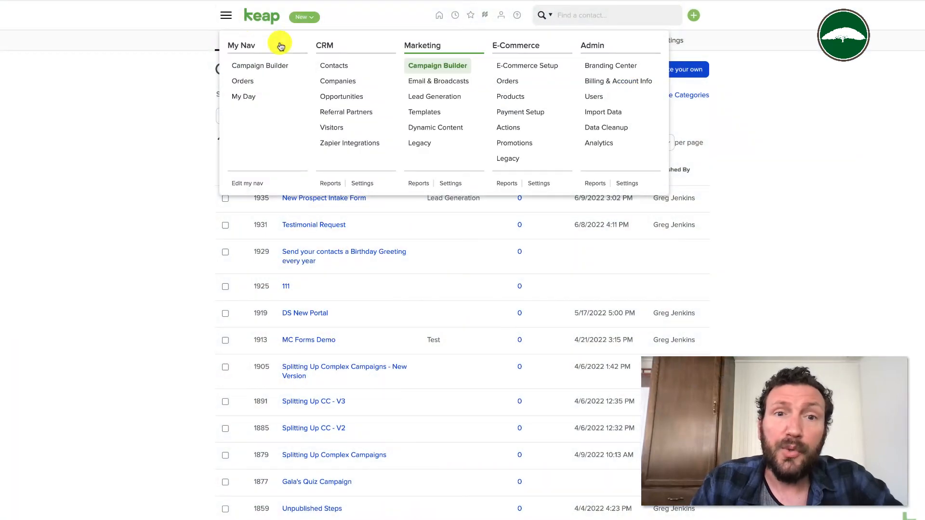
left_click(339, 70)
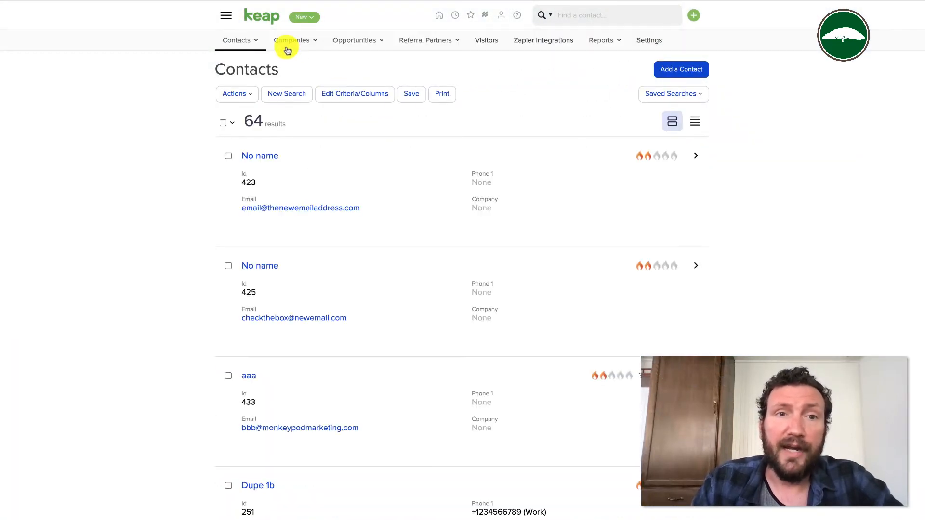
mouse_move(255, 44)
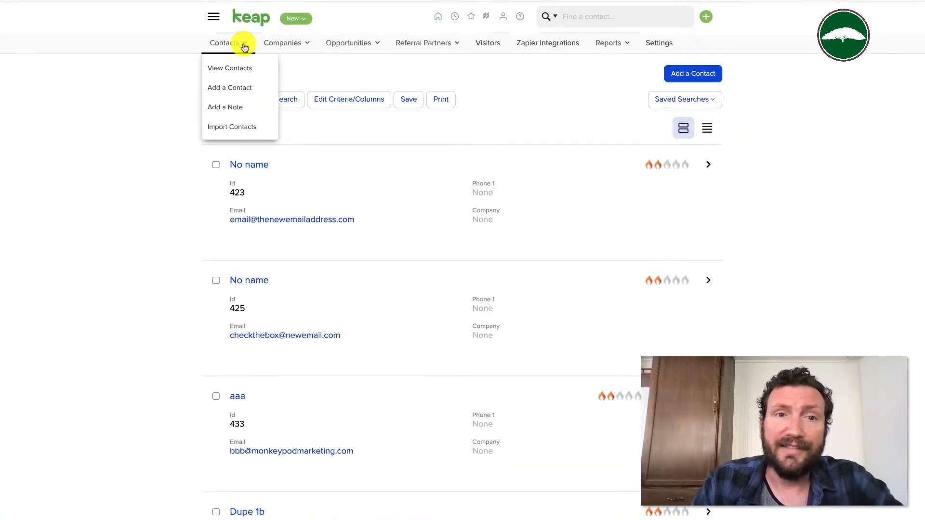
left_click(244, 83)
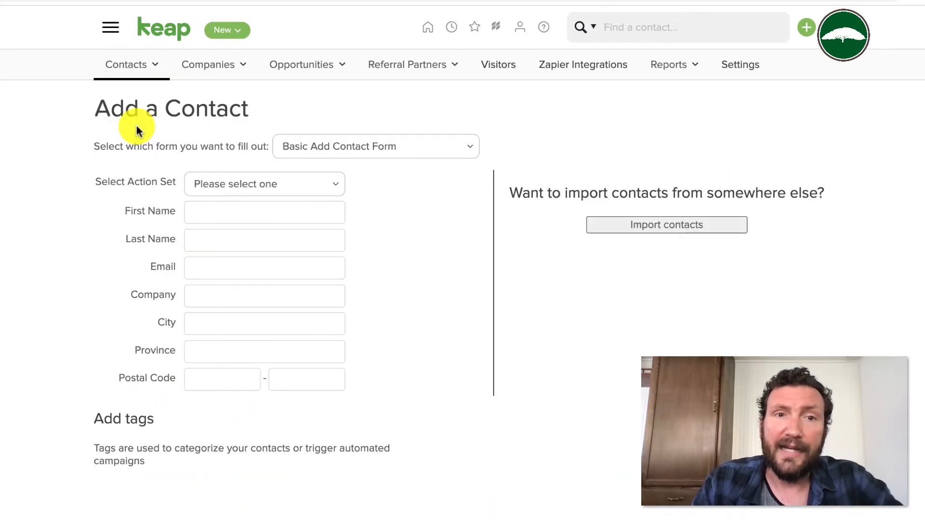
left_click(291, 146)
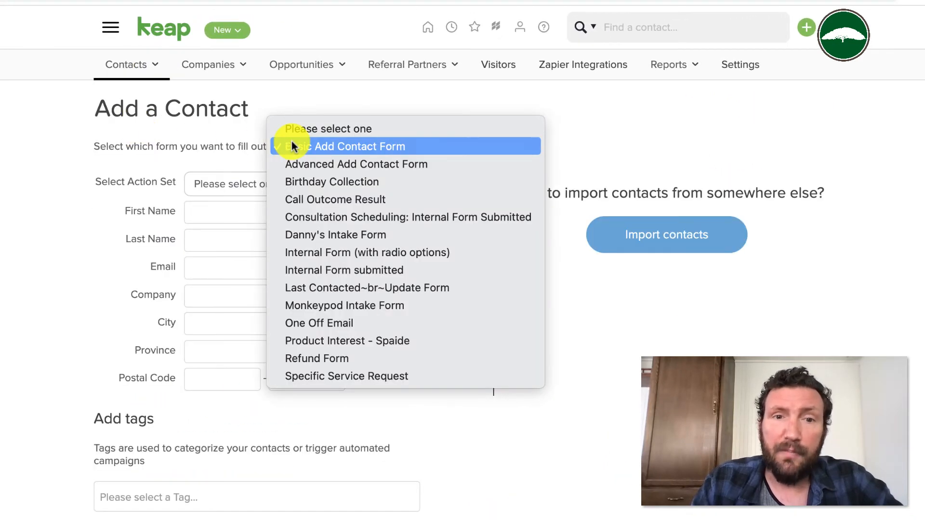
left_click(311, 233)
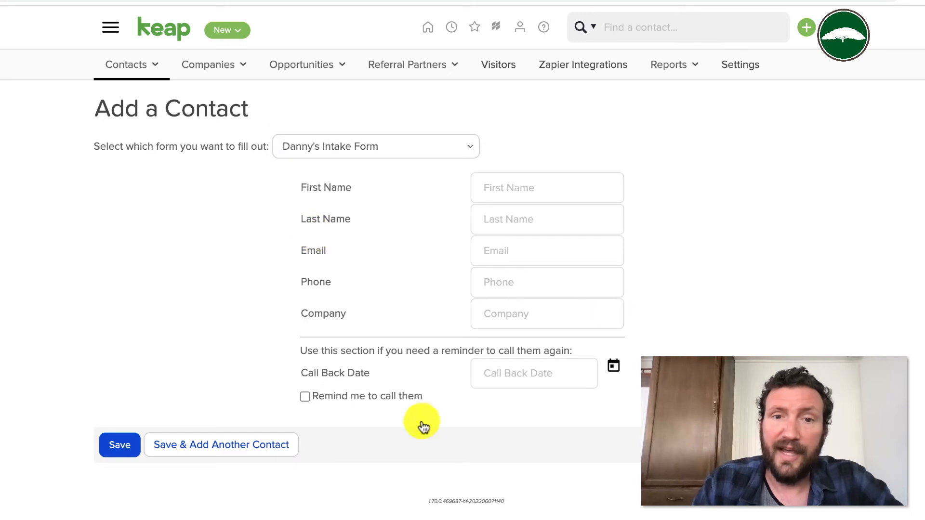
- Fill in the contact's name, phone number and company Company 123, set the call back date to 06-13-2022, request a call reminder, and save
left_click(521, 369)
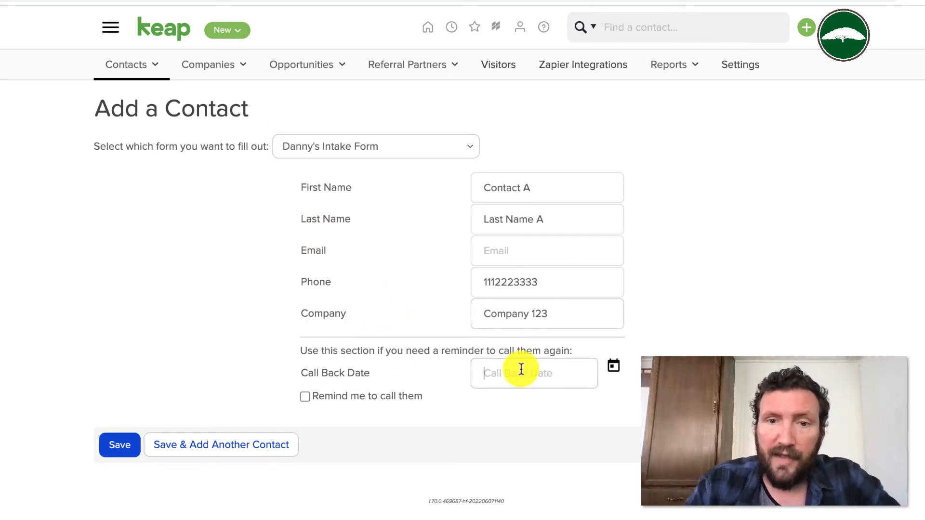
left_click(614, 366)
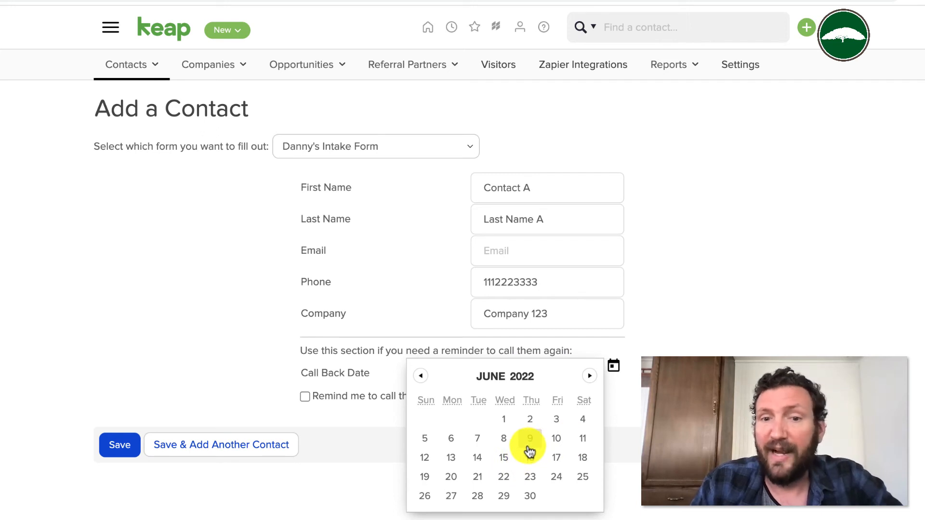
left_click(458, 458)
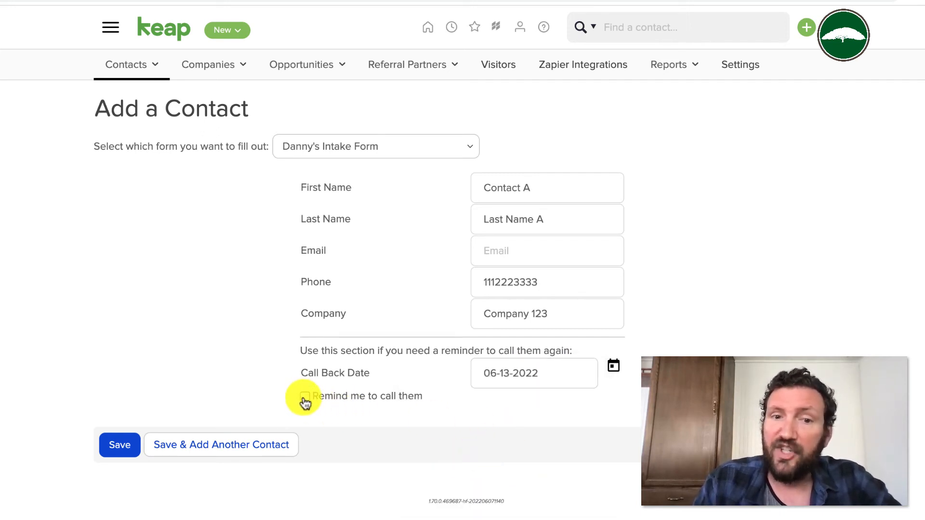
left_click(120, 445)
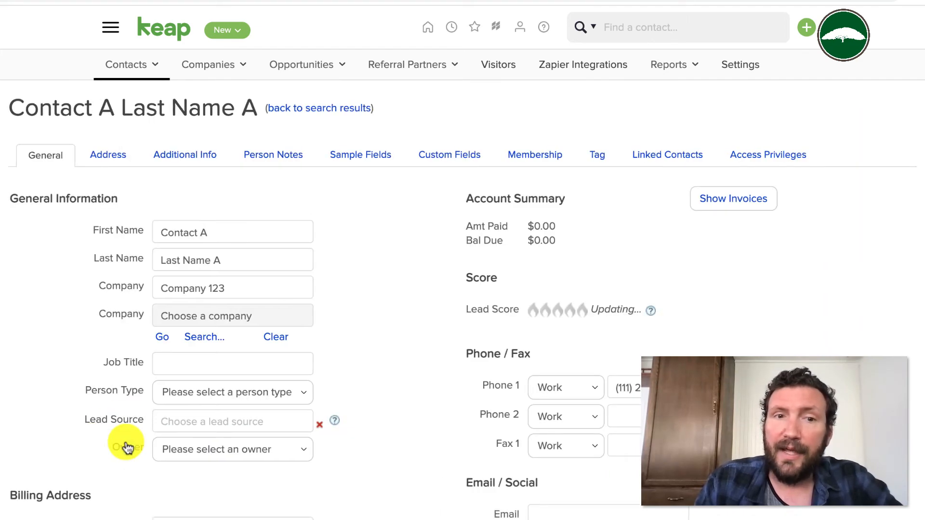
- Reopen the New Prospect Intake Form campaign's reporting, filter it to Current, and inspect the Call Back Reminder sequence
left_click(451, 27)
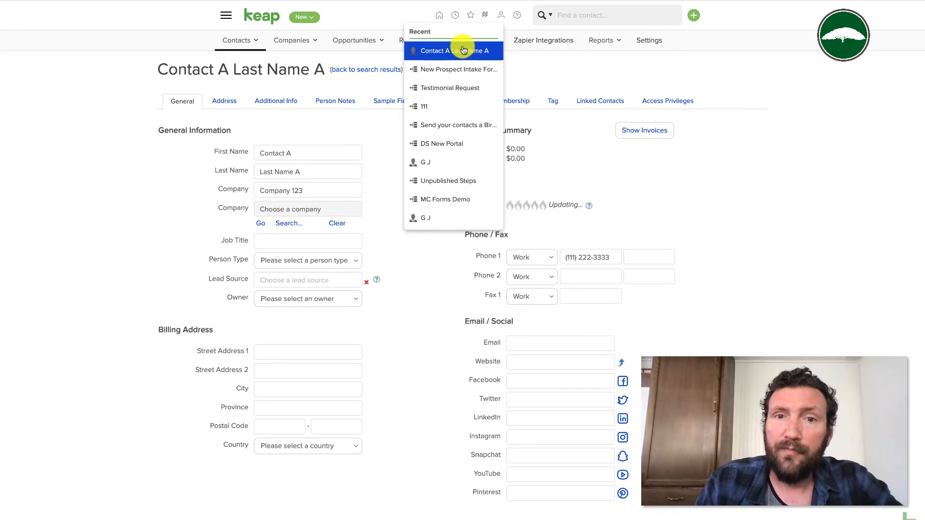
left_click(457, 69)
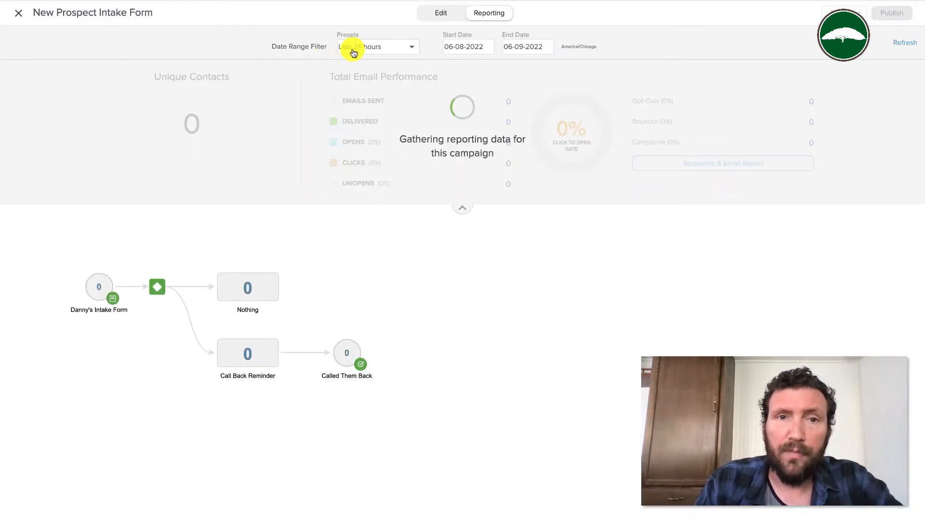
left_click(353, 51)
left_click(368, 60)
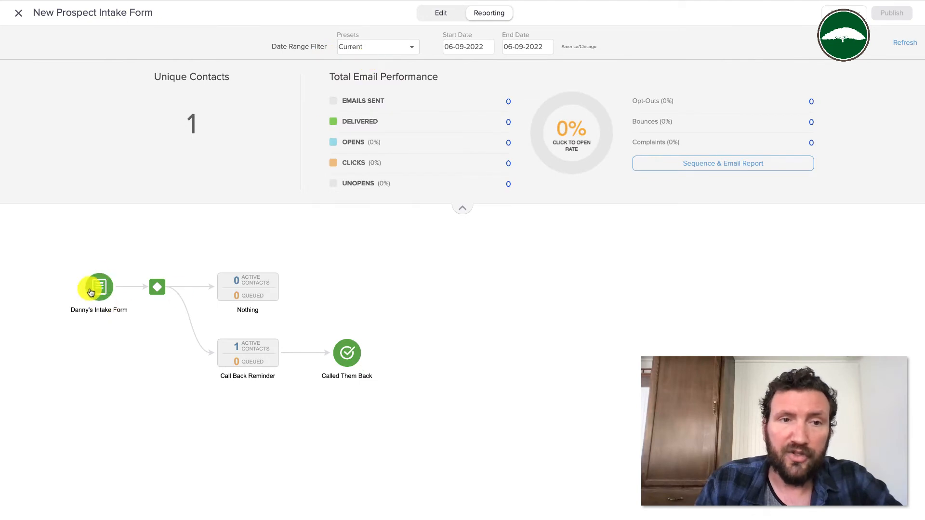
left_click(259, 355)
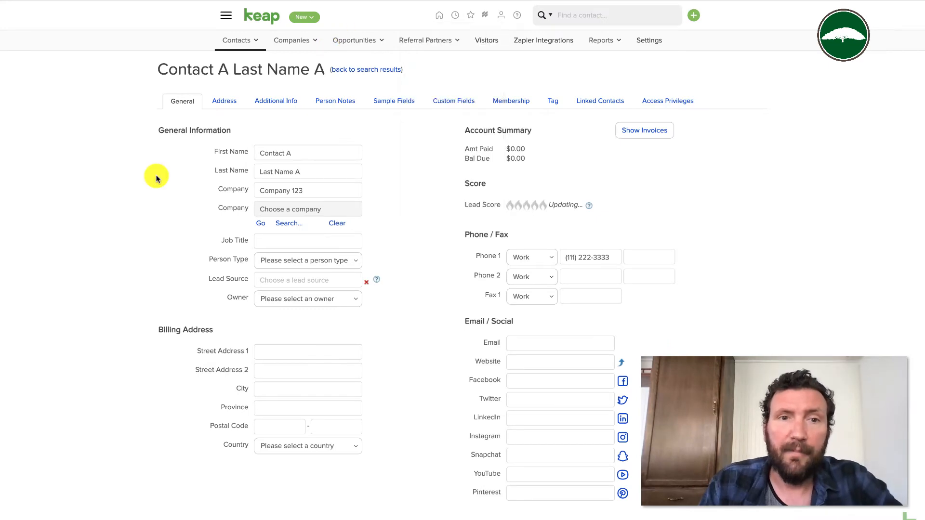
- Examine the new contact's campaign details for active sequences, recent campaign history and upcoming campaign items
scroll(154, 179, "down", 7)
scroll(451, 314, "down", 3)
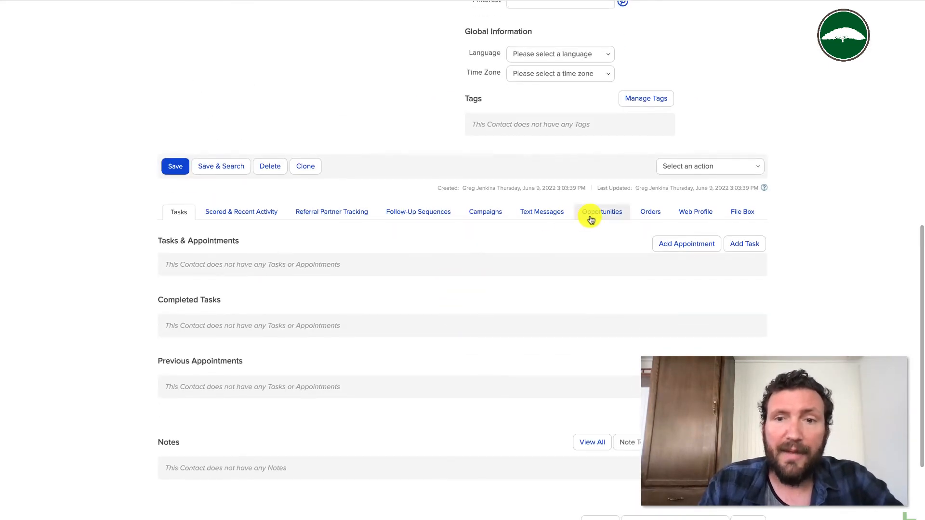
scroll(366, 149, "up", 15)
scroll(345, 215, "down", 8)
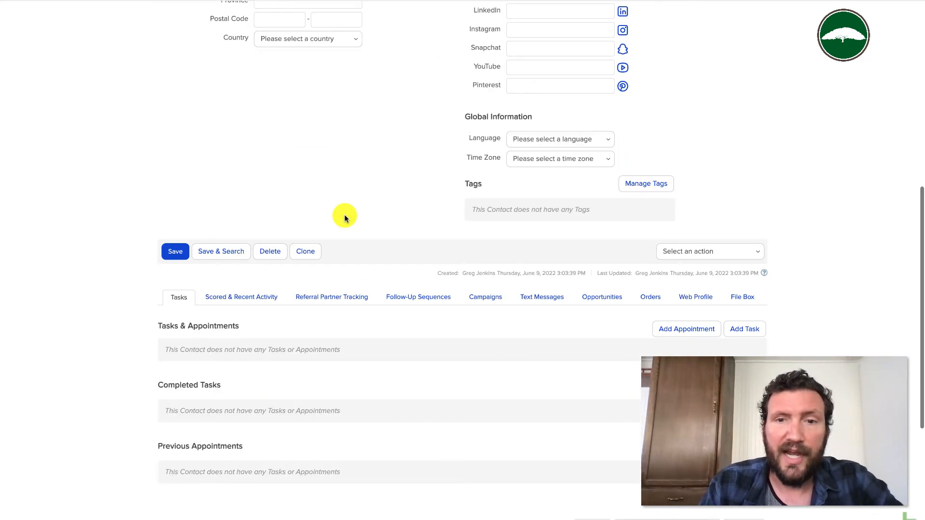
left_click(482, 298)
scroll(481, 300, "down", 3)
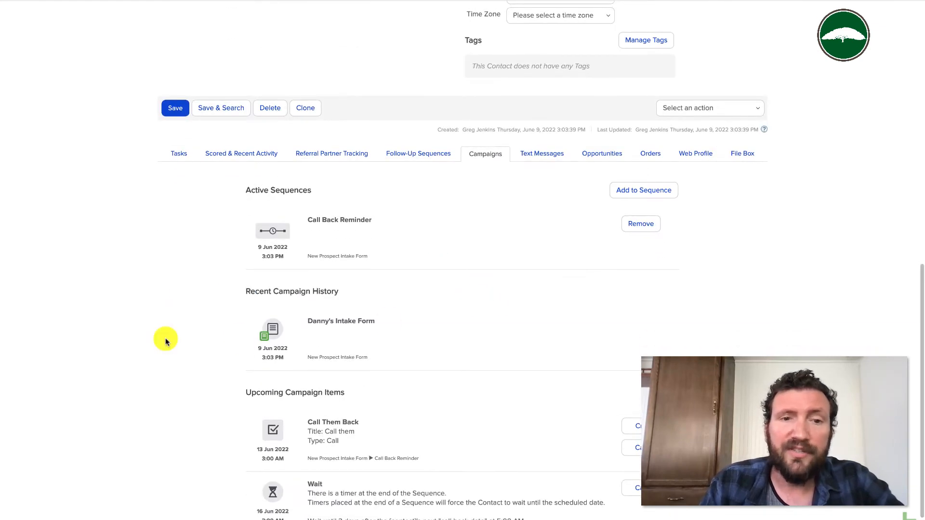
scroll(136, 333, "down", 1)
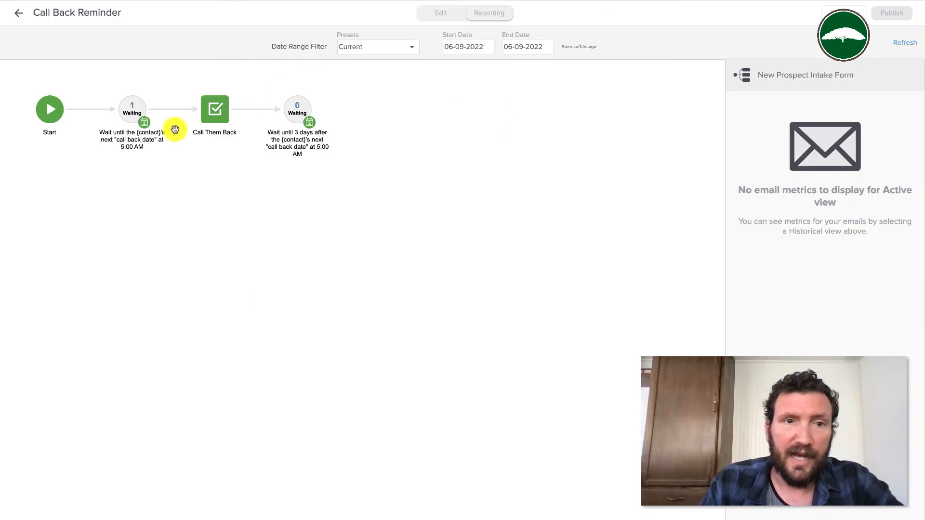
- Return from the Call Back Reminder sequence to the campaign-level report and choose another date range preset
left_click(18, 13)
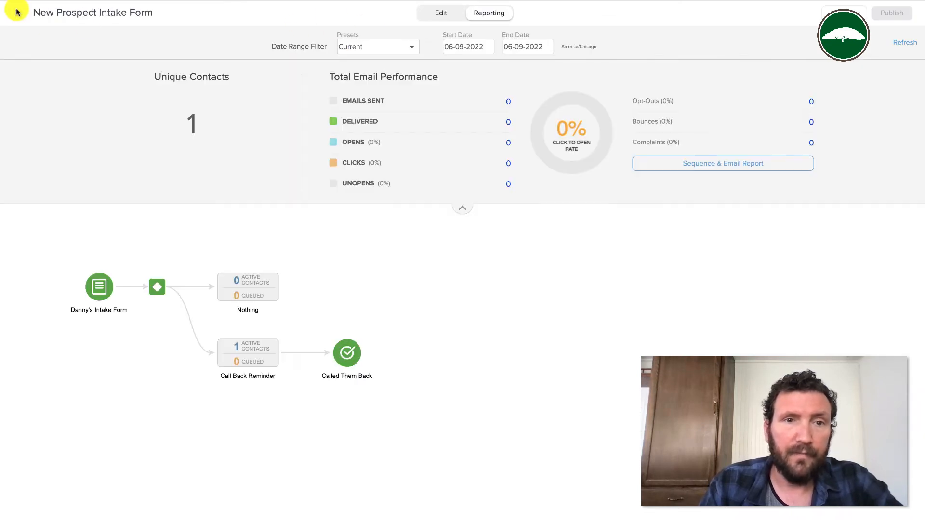
left_click(368, 44)
left_click(375, 77)
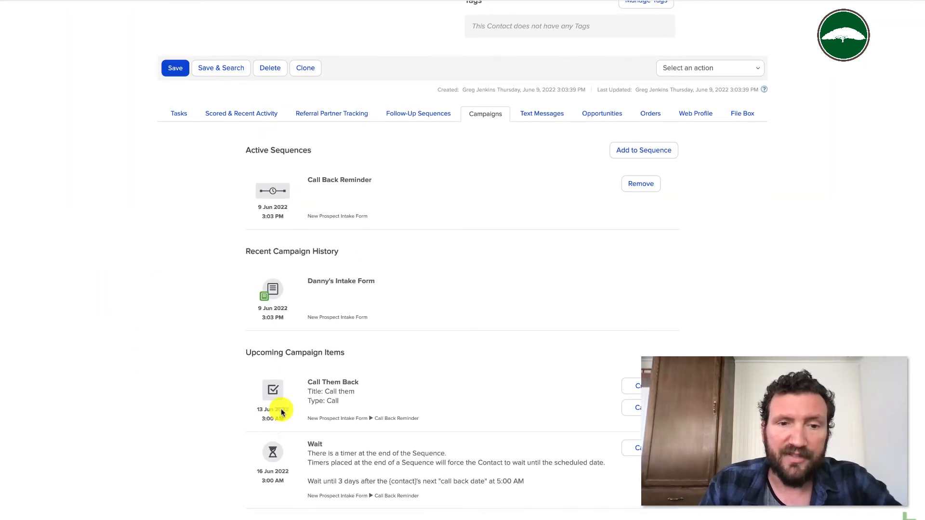
- Review the new contact's callback custom fields, general information, and active and upcoming campaign items
scroll(289, 413, "up", 12)
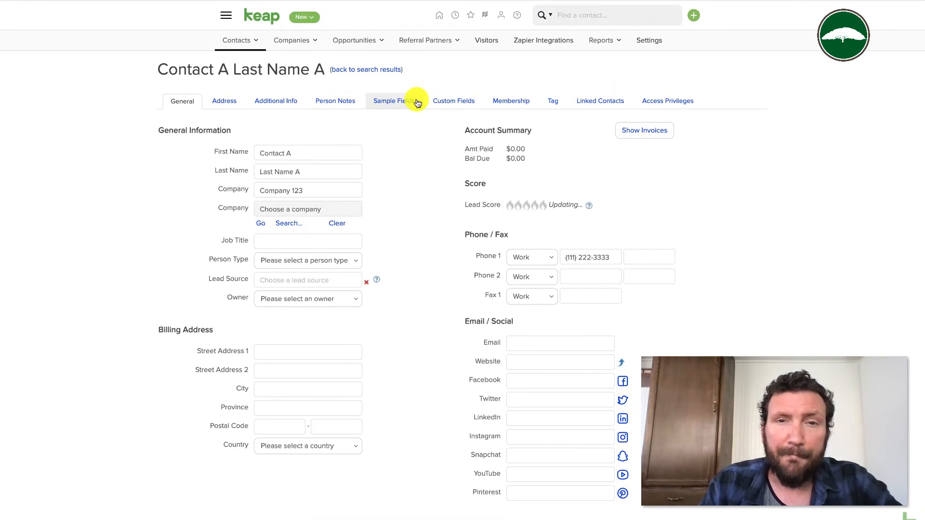
left_click(446, 103)
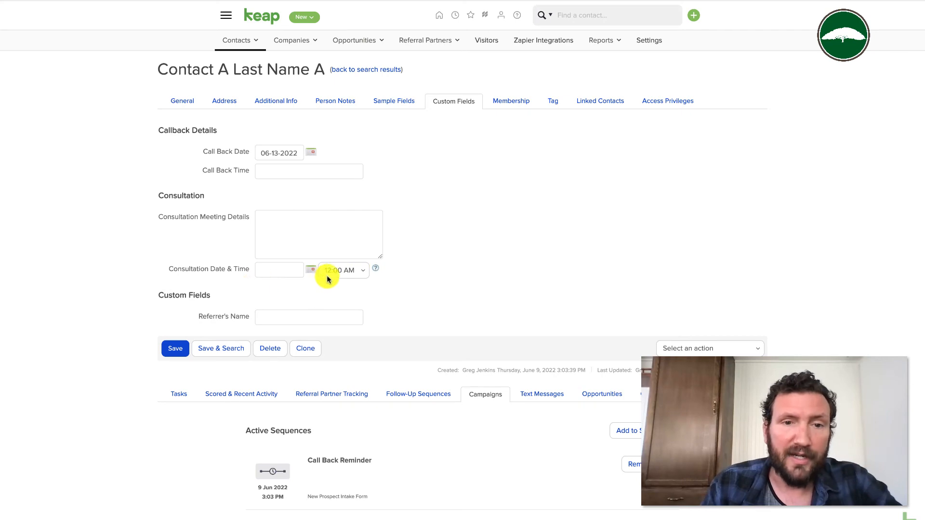
left_click(181, 102)
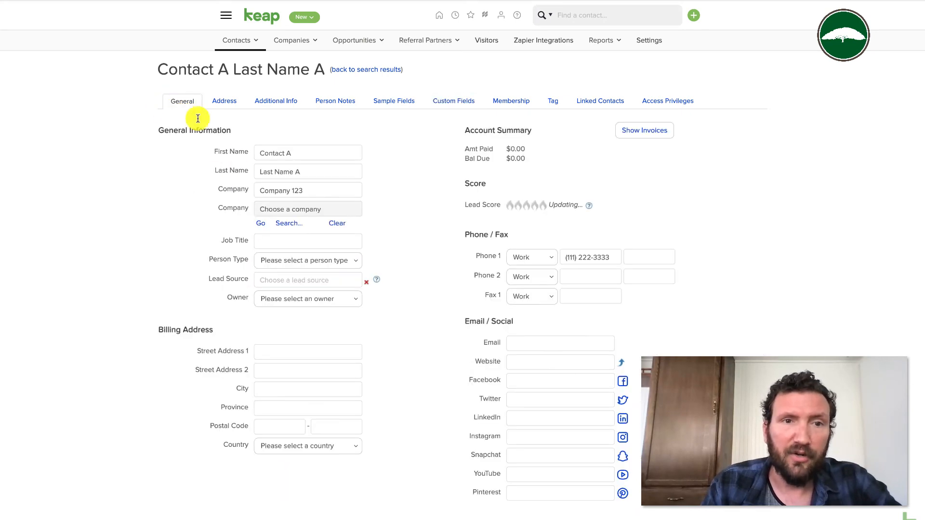
scroll(314, 217, "down", 8)
scroll(318, 222, "down", 5)
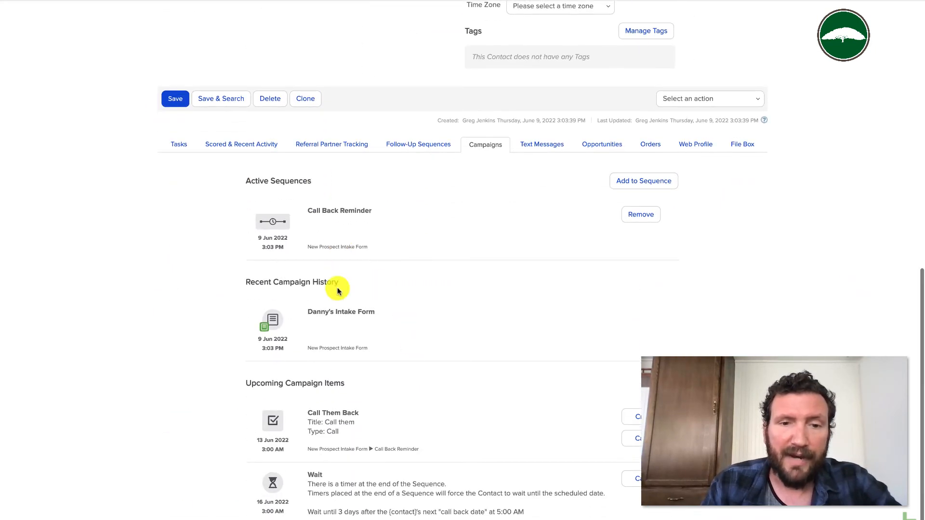
scroll(423, 271, "up", 15)
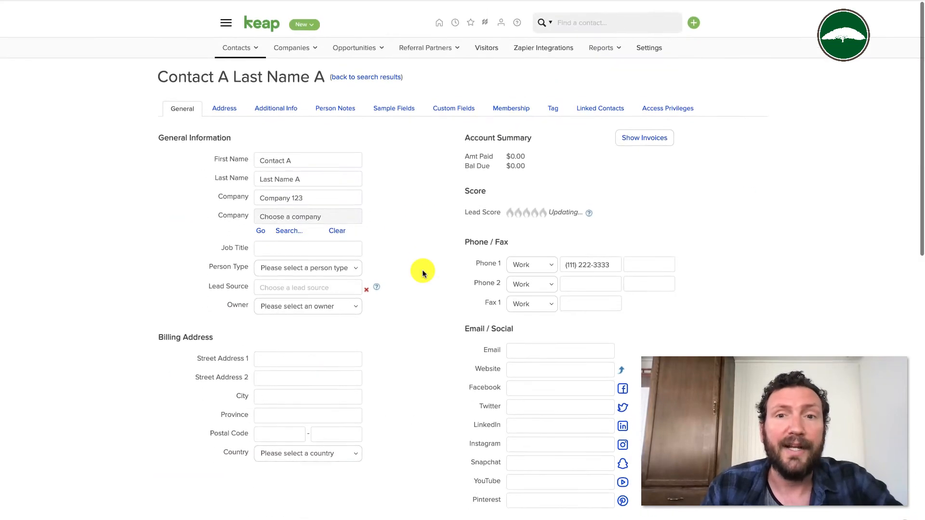
- Open the list of all tasks, and check which forms are offered for quickly adding a contact
mouse_move(438, 14)
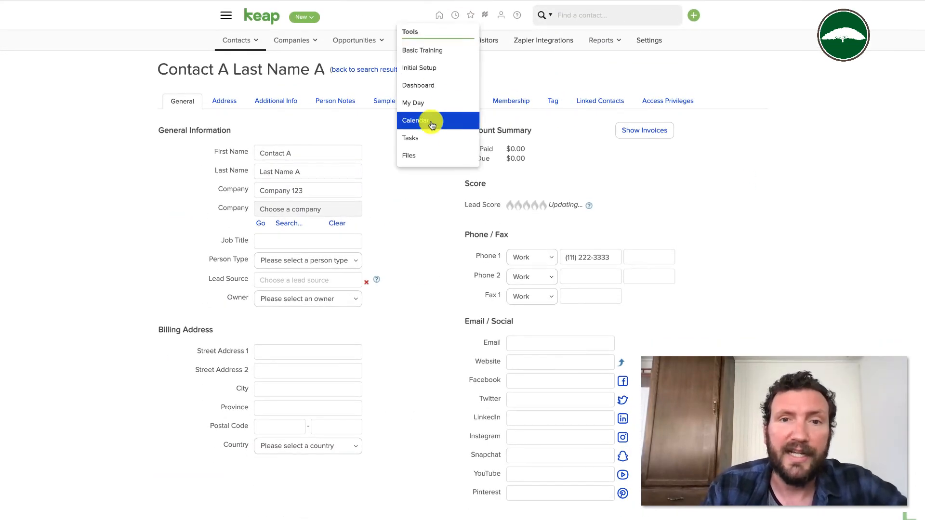
left_click(427, 141)
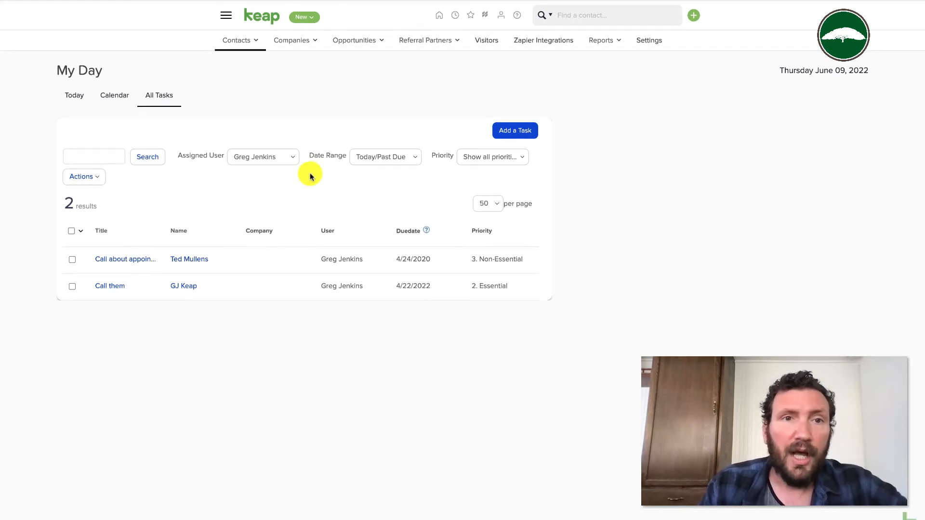
left_click(225, 16)
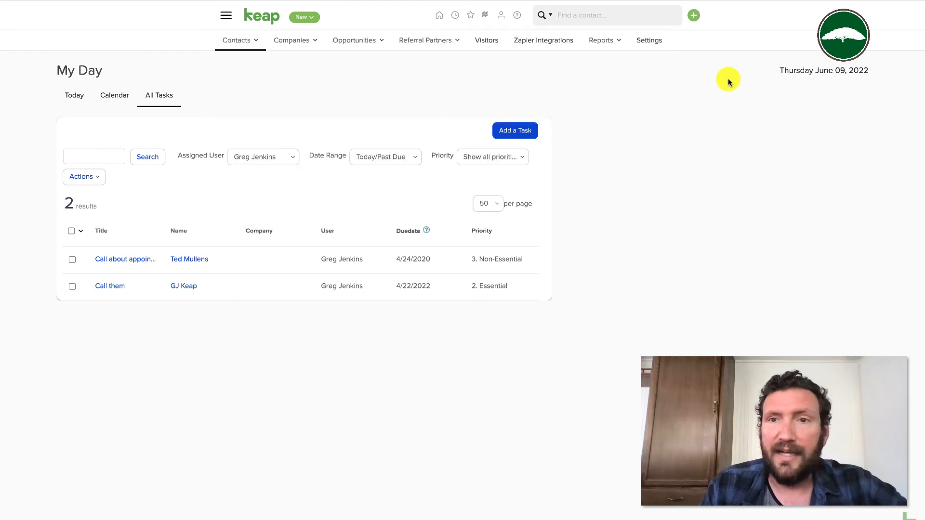
left_click(694, 15)
left_click(652, 60)
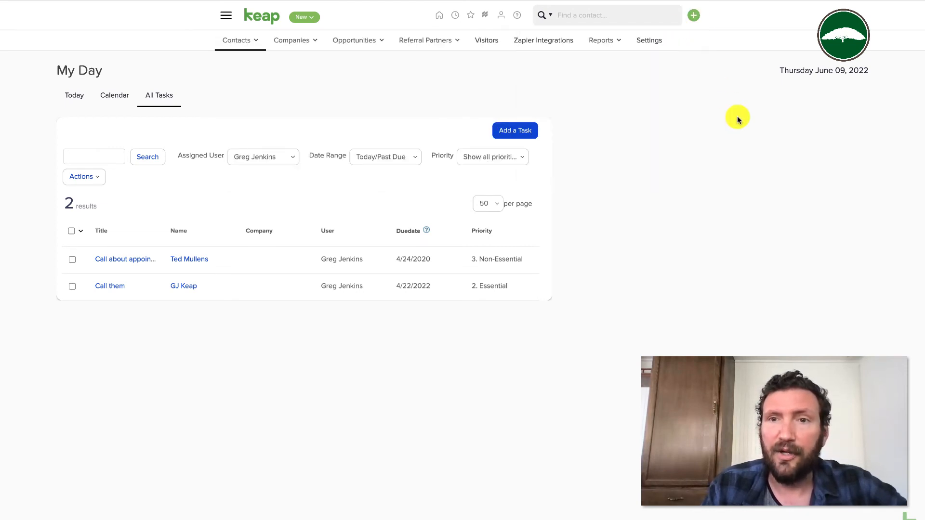
- In the CRM settings, choose Default Add Contact Form, the campaign's intake form, Internal Form submitted and Monkeypod Intake Form as quick-add forms, and save
left_click(228, 16)
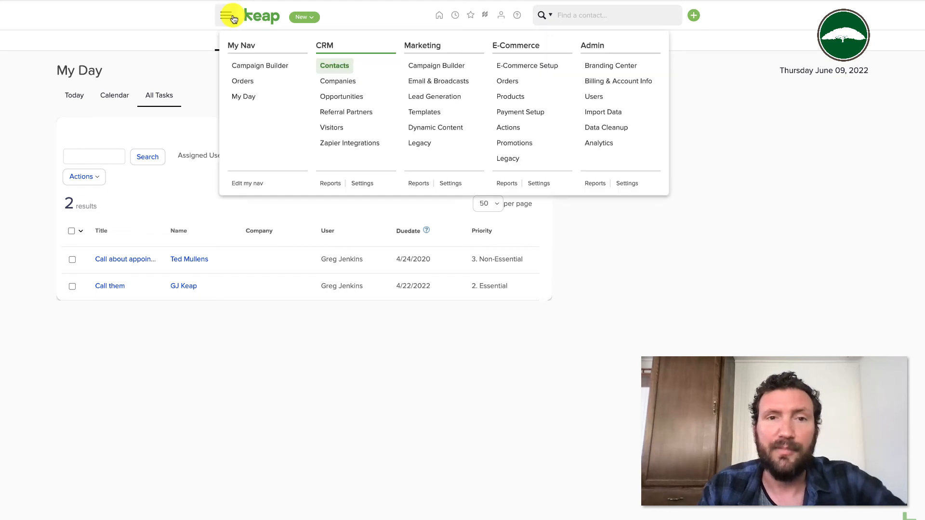
left_click(363, 183)
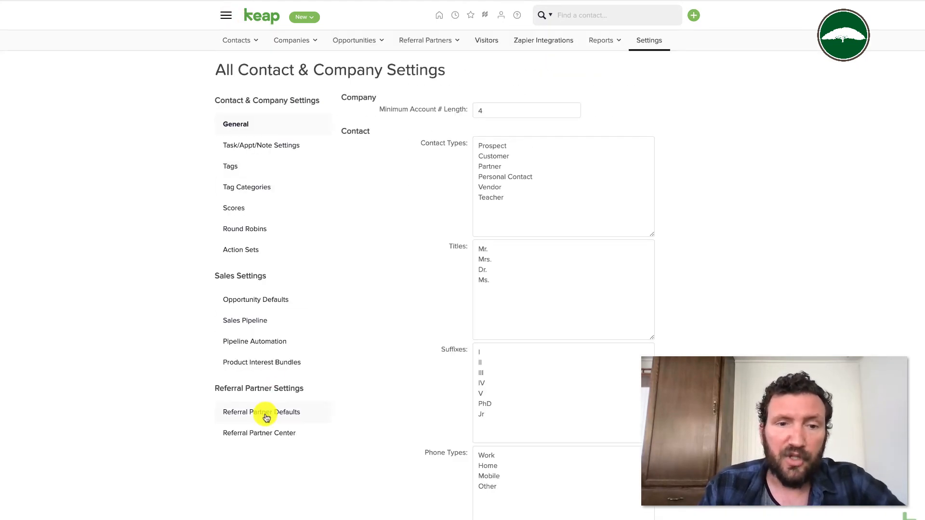
scroll(513, 291, "down", 10)
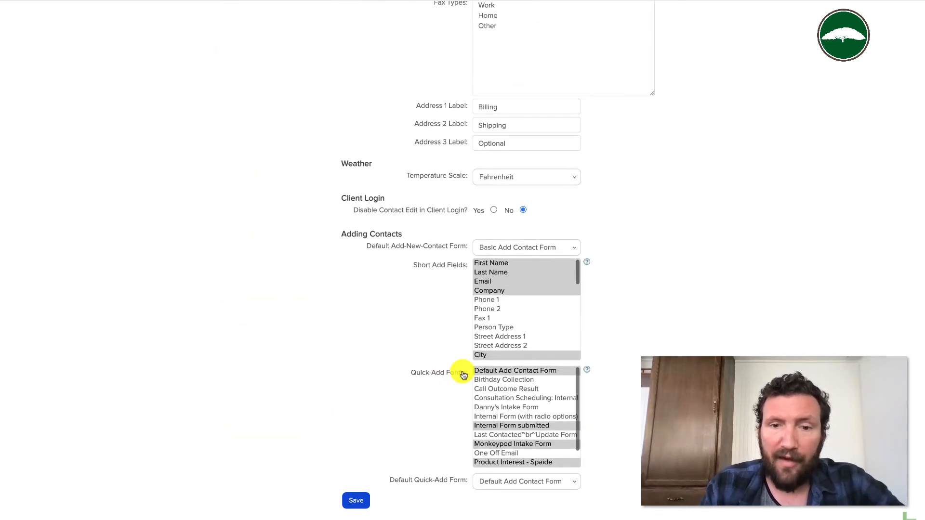
left_click(511, 408, "shift")
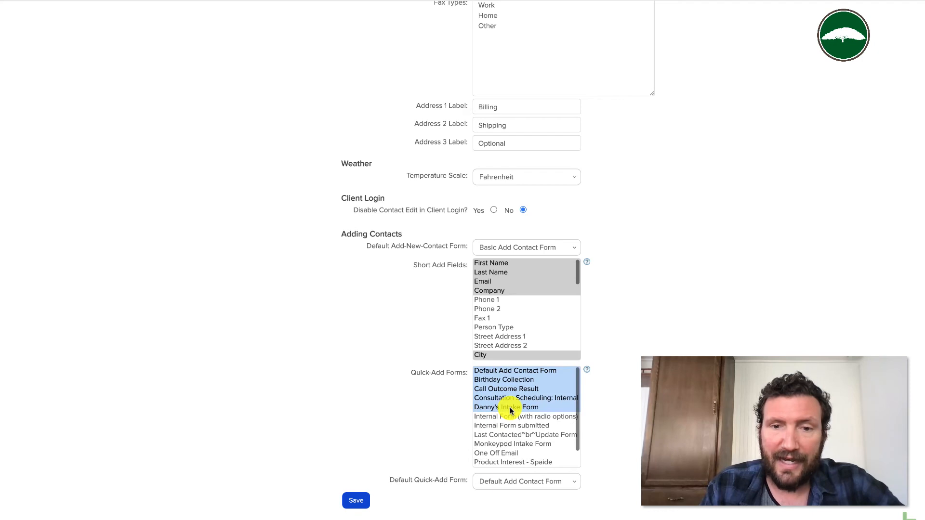
left_click(557, 405)
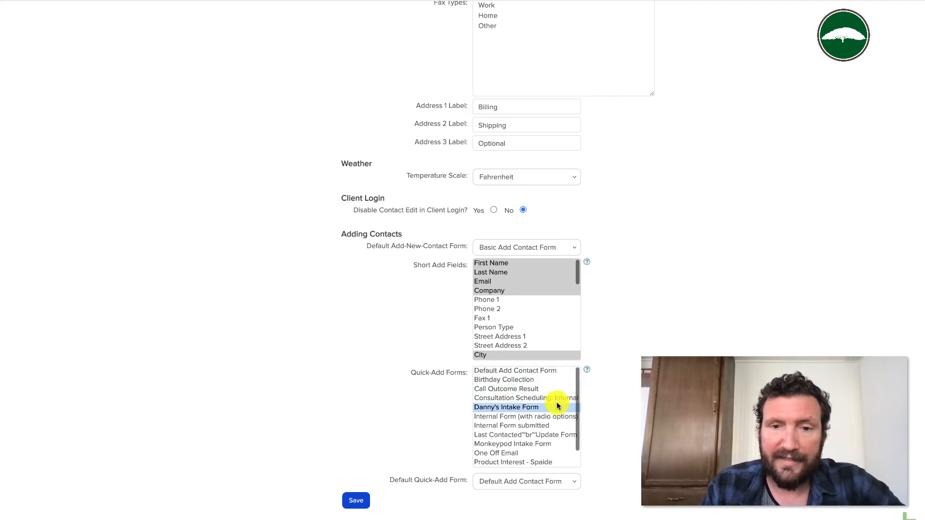
left_click(540, 372, "super")
left_click(540, 426, "super")
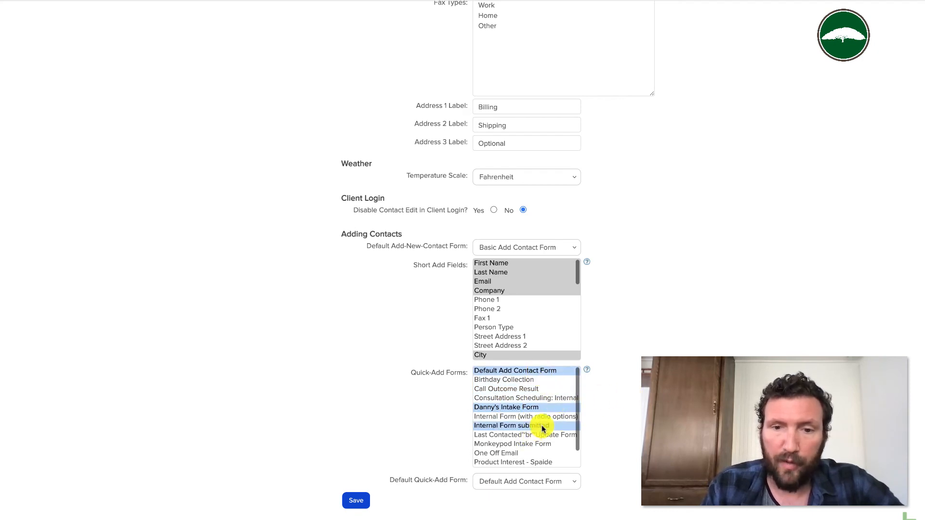
left_click(537, 443, "super")
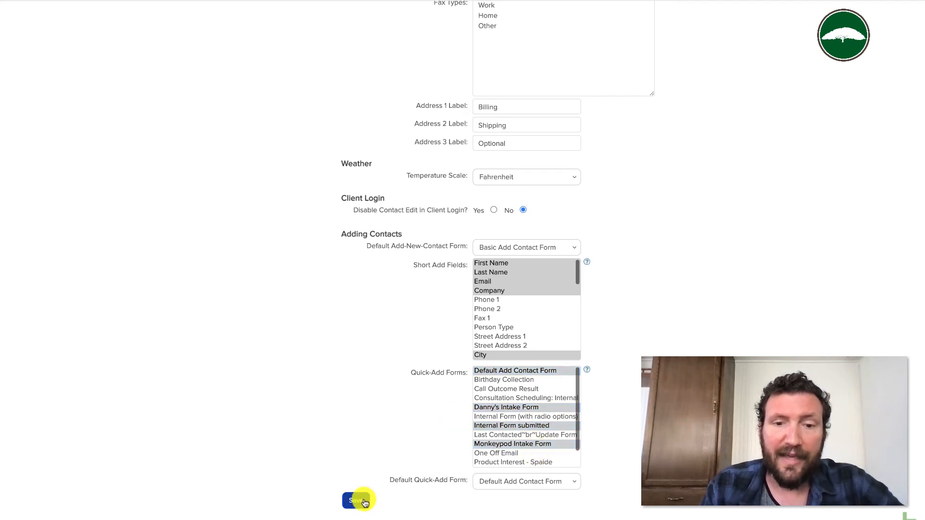
left_click(363, 501)
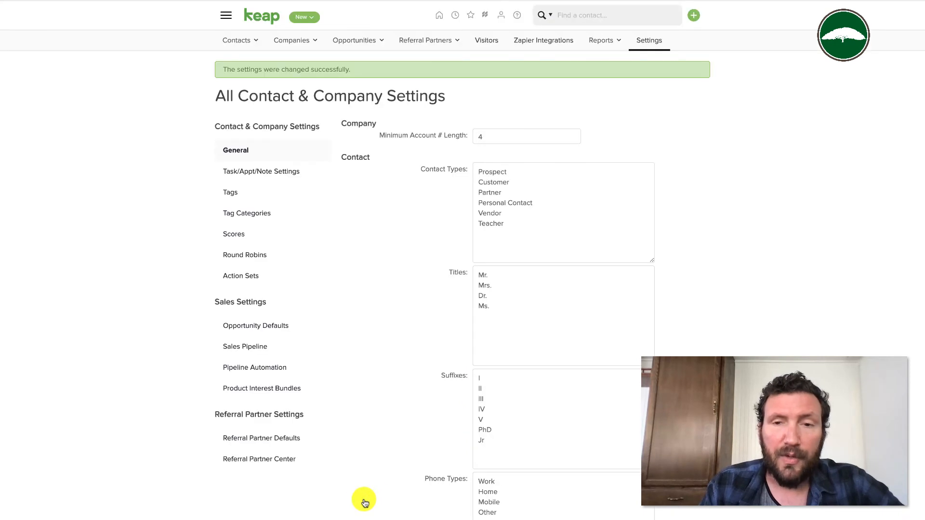
- Switch the quick-add contact window to the campaign's intake form, review its fields, and close it without adding a contact
left_click(691, 15)
left_click(642, 57)
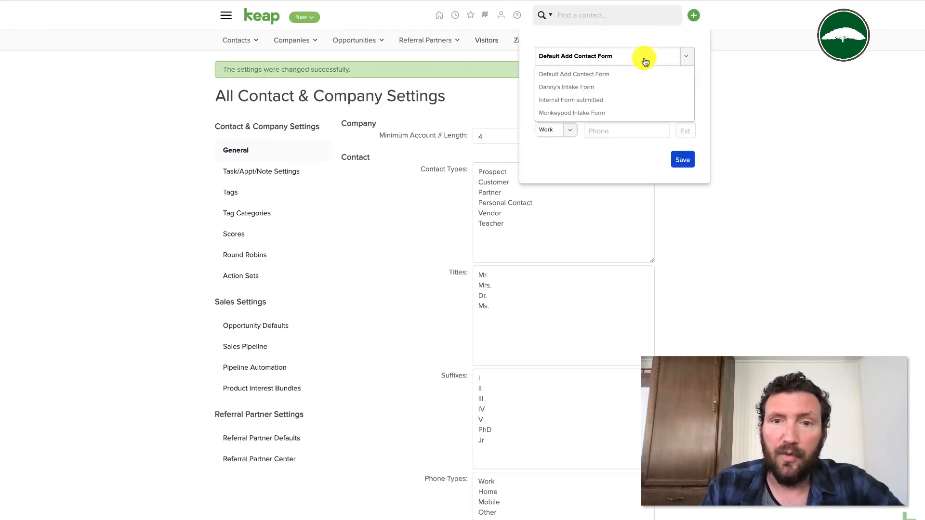
left_click(597, 87)
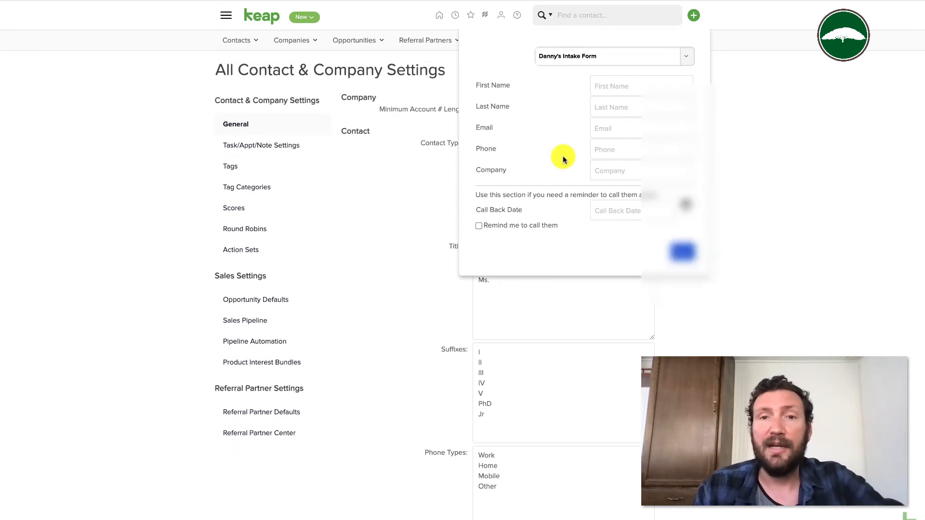
left_click(615, 130)
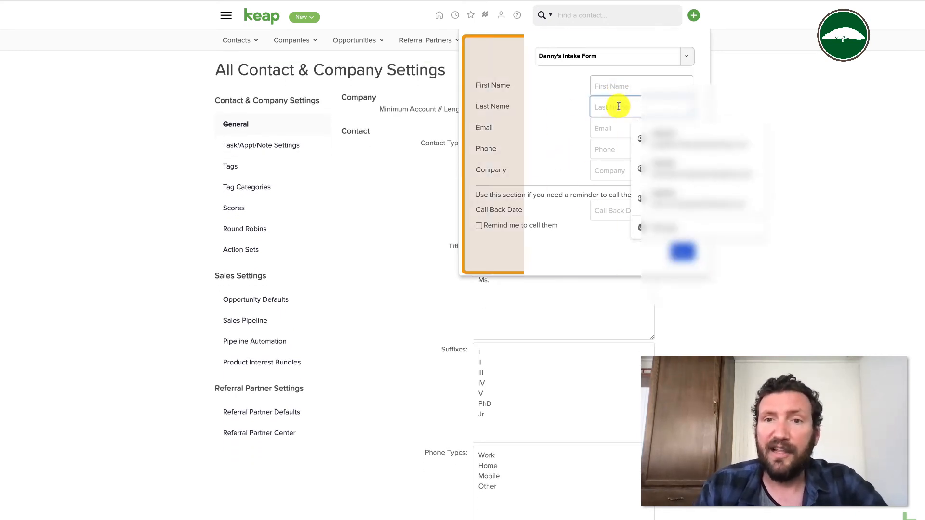
left_click(602, 166)
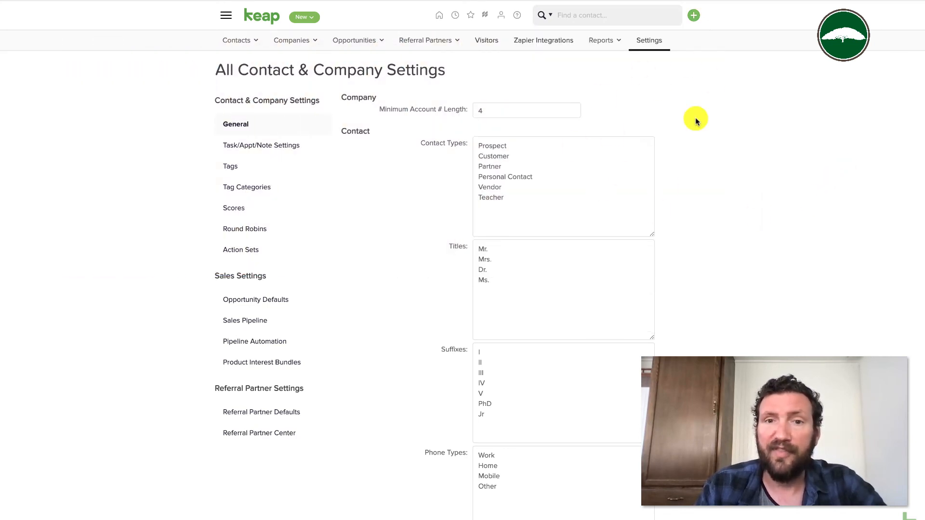
scroll(695, 118, "down", 7)
scroll(695, 118, "up", 7)
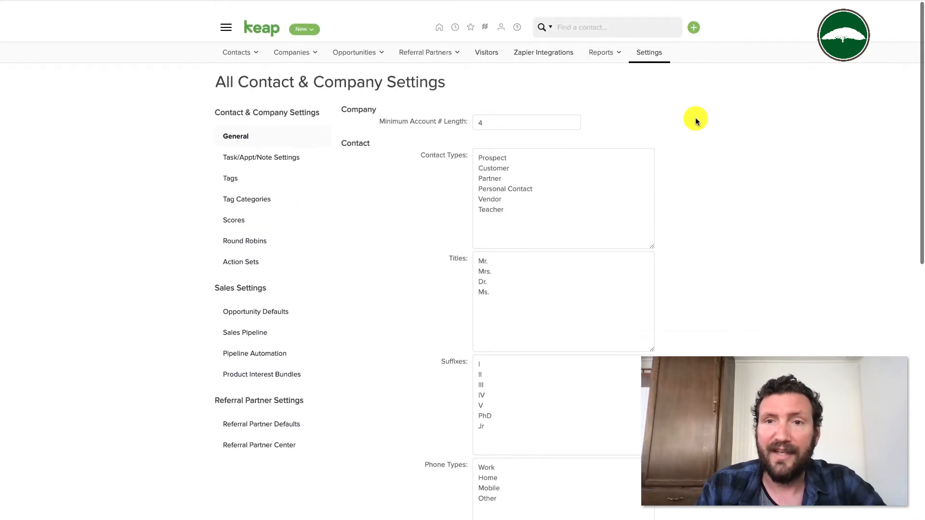
left_click(693, 21)
left_click(631, 56)
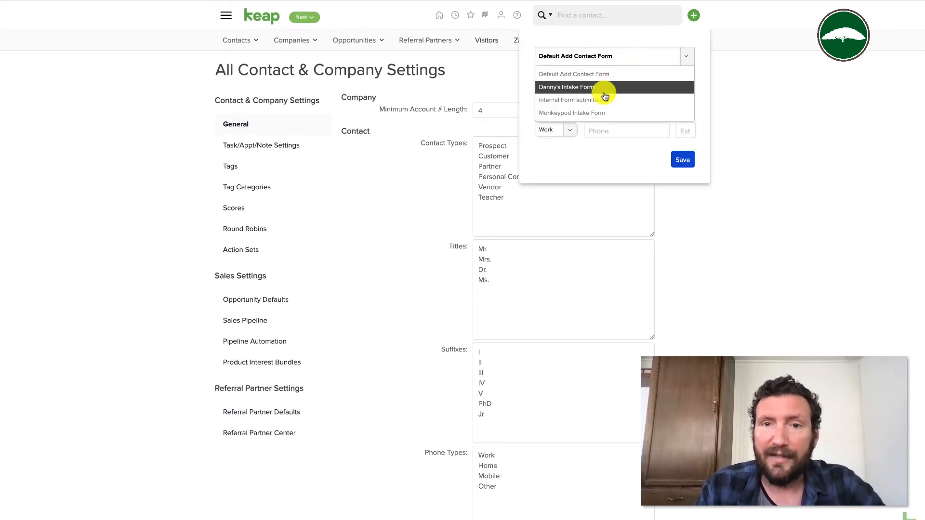
left_click(603, 89)
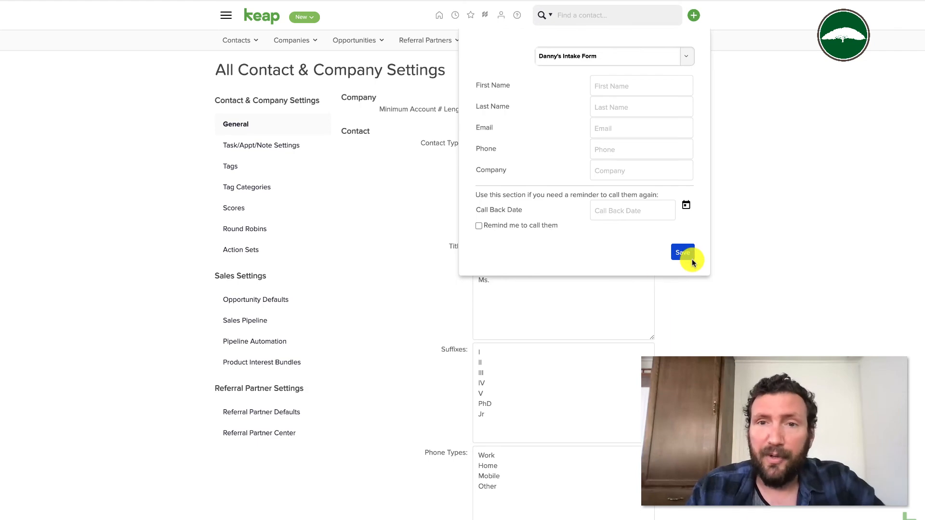
left_click(768, 221)
- Set the Default Quick-Add Form to the campaign's intake form and save the contact settings
scroll(769, 223, "down", 10)
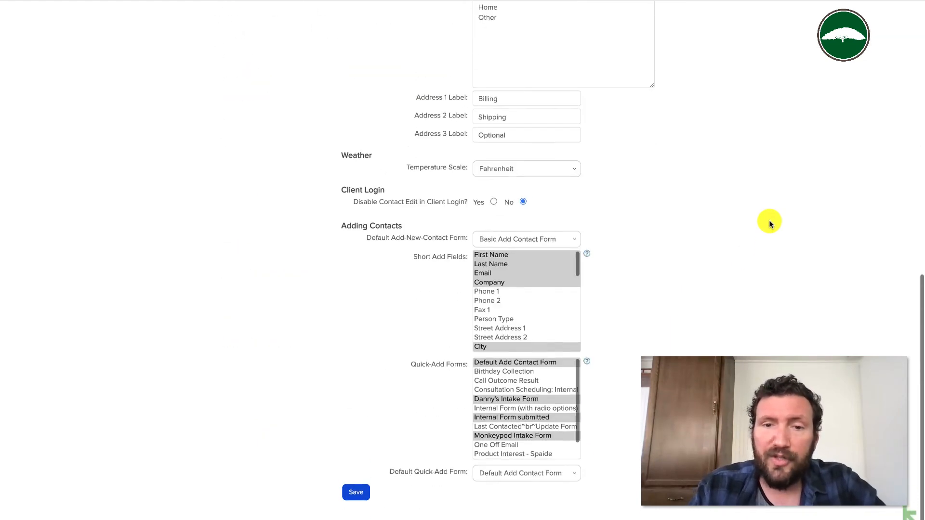
left_click(508, 482)
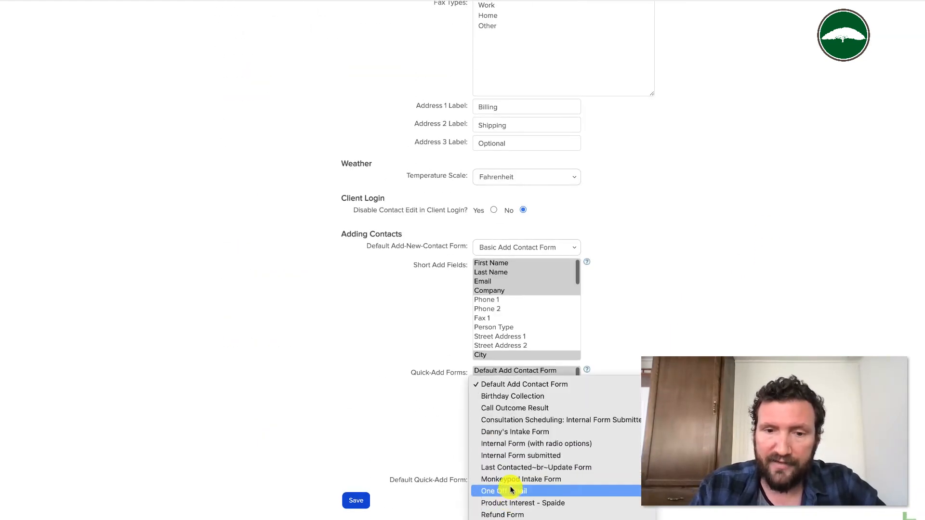
left_click(510, 434)
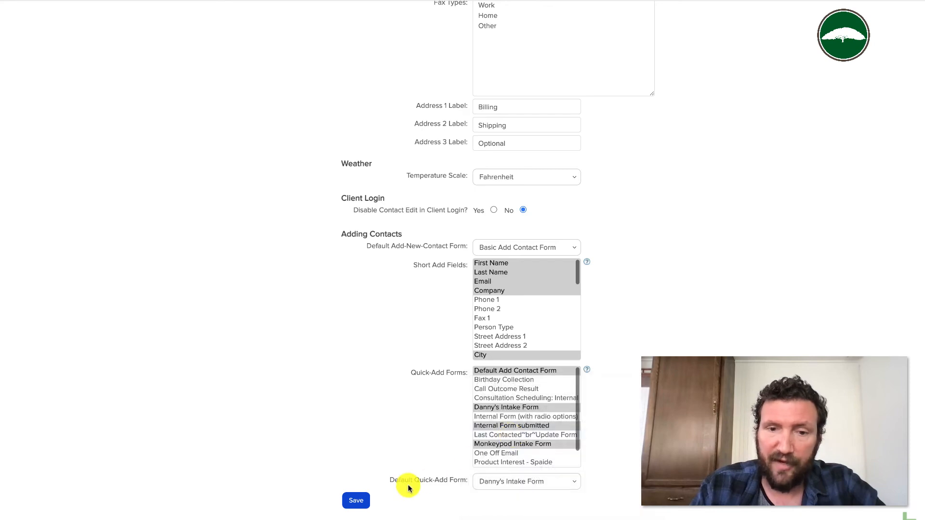
left_click(356, 502)
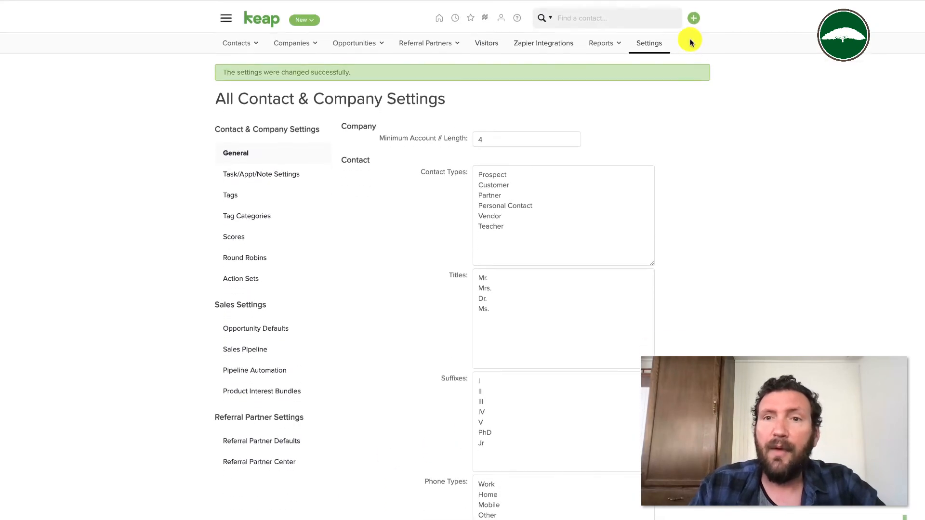
- Check the default form and the other available forms in the quick-add contact window, and close it
left_click(693, 17)
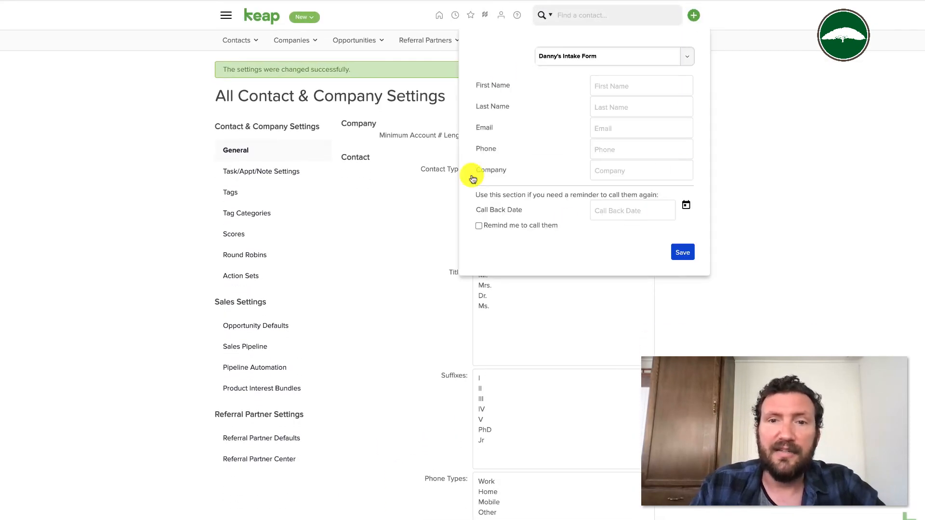
left_click(556, 57)
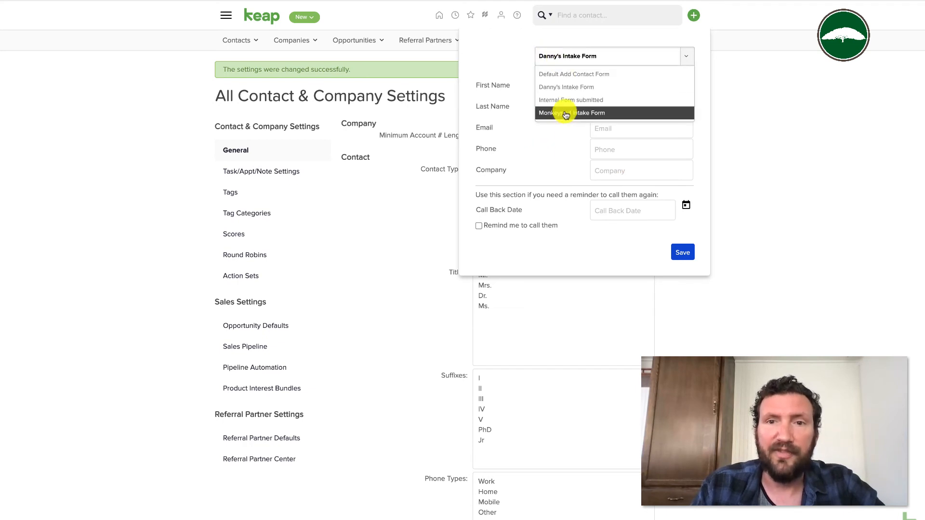
left_click(804, 107)
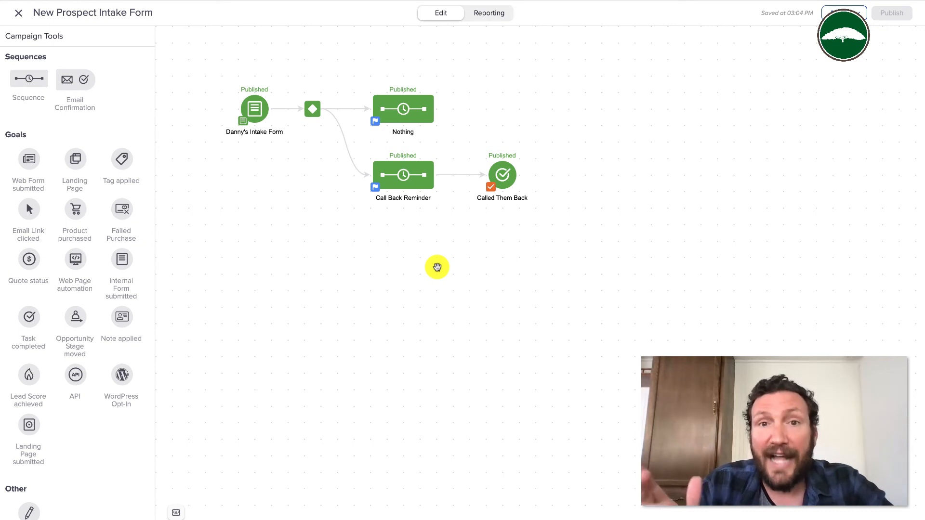
- Review the Duplicate Checking options in the campaign's intake form settings without changing them, and return to the campaign list
double_click(254, 108)
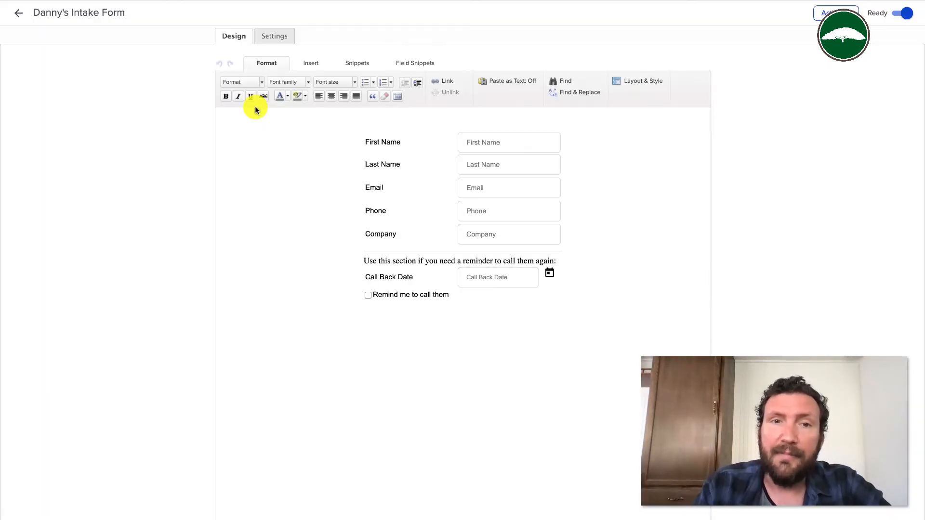
left_click(267, 36)
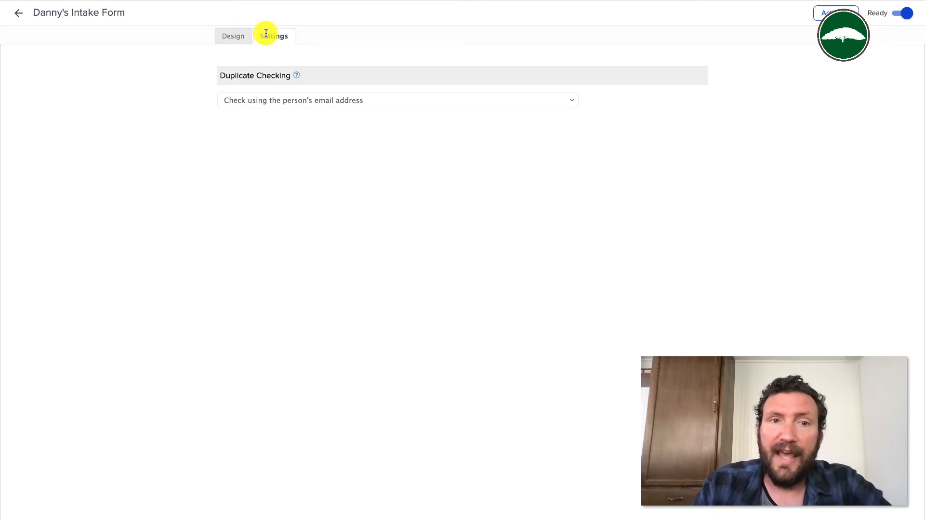
left_click(268, 101)
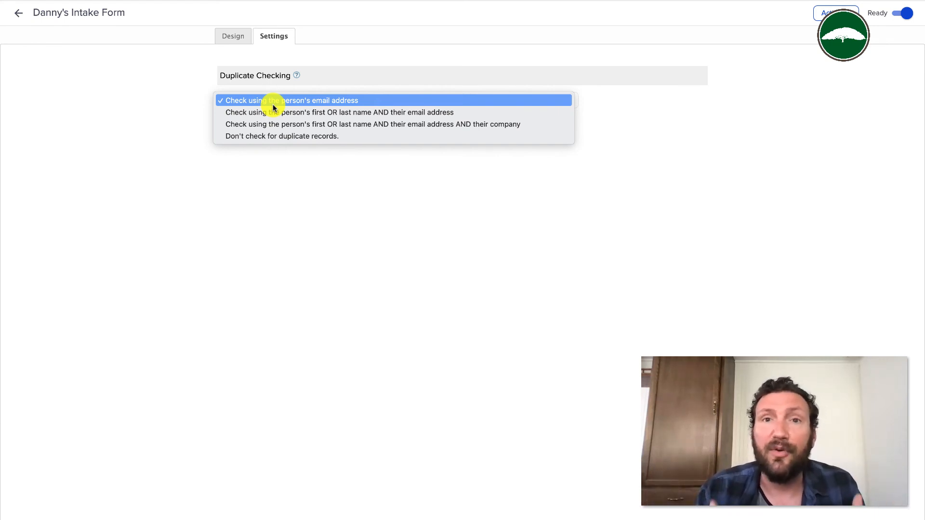
left_click(239, 187)
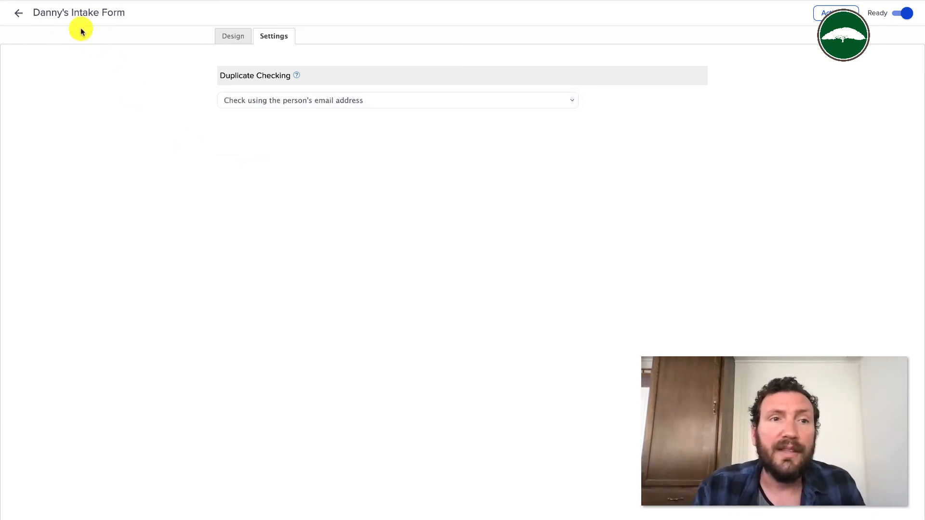
left_click(25, 16)
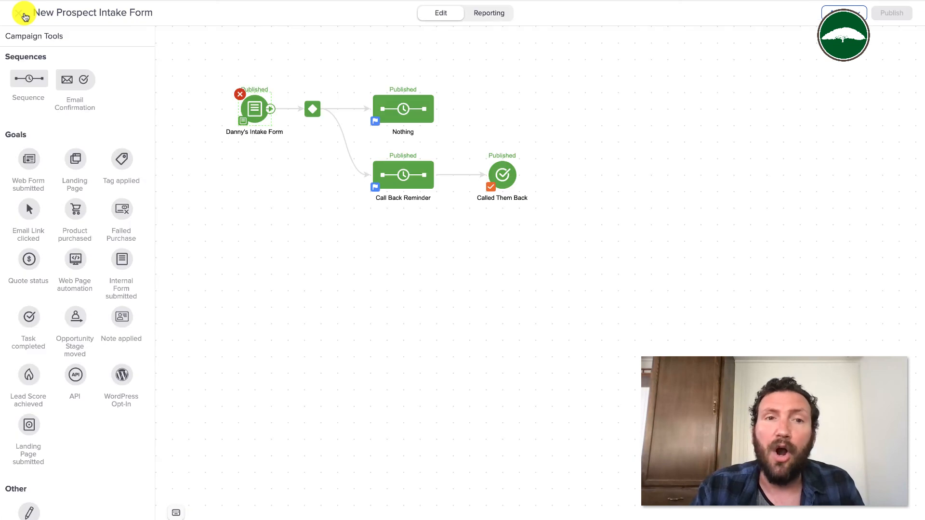
left_click(26, 17)
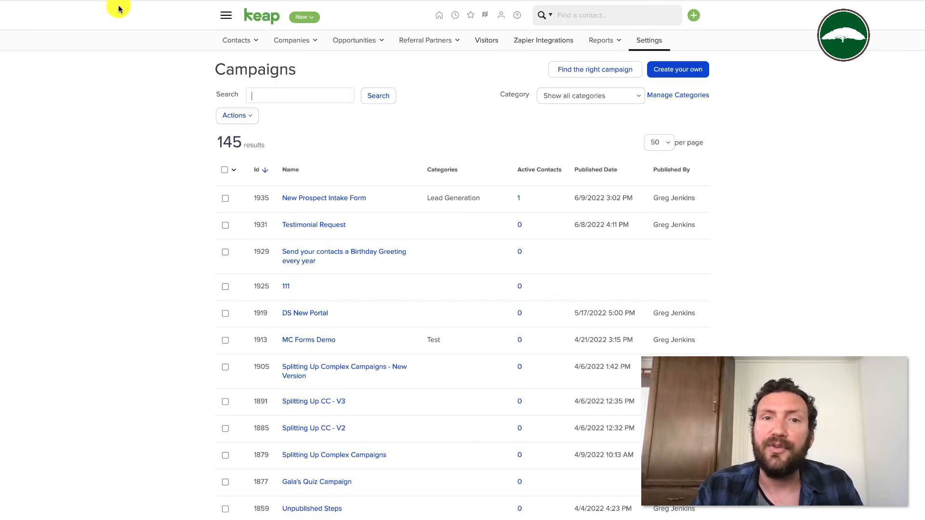
- Search the contacts for "Contact A"
left_click(453, 17)
left_click(629, 13)
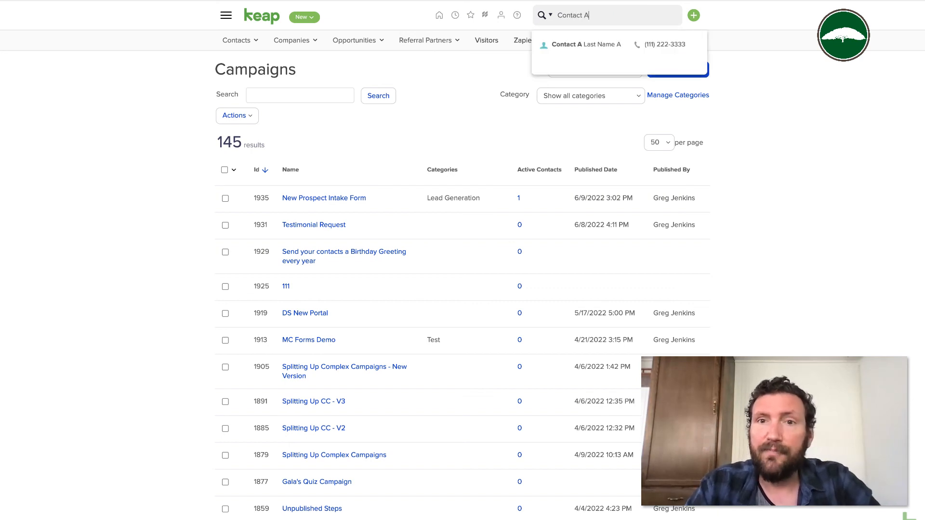
key("Return")
mouse_move(440, 238)
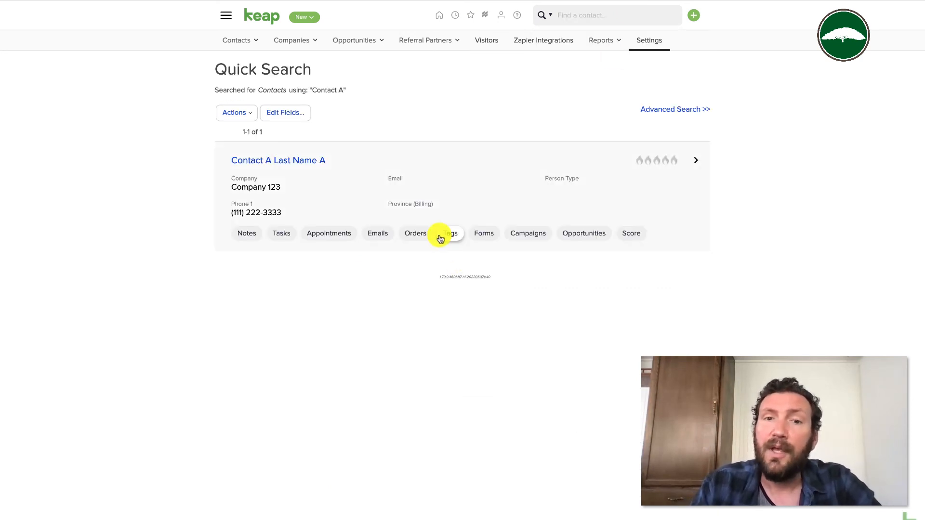
- Review the contact's form submissions and available internal forms, and check the quick-add contact form without filling out either
left_click(476, 234)
left_click(561, 258)
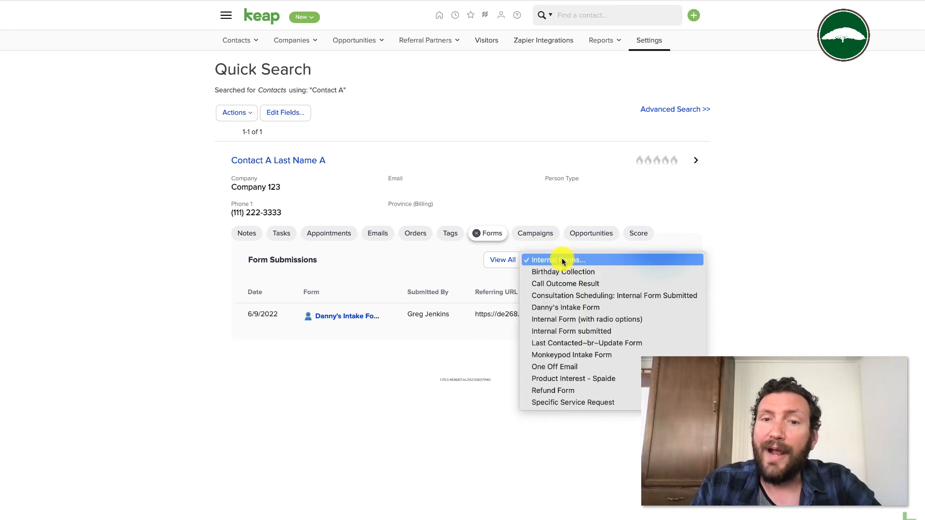
left_click(797, 144)
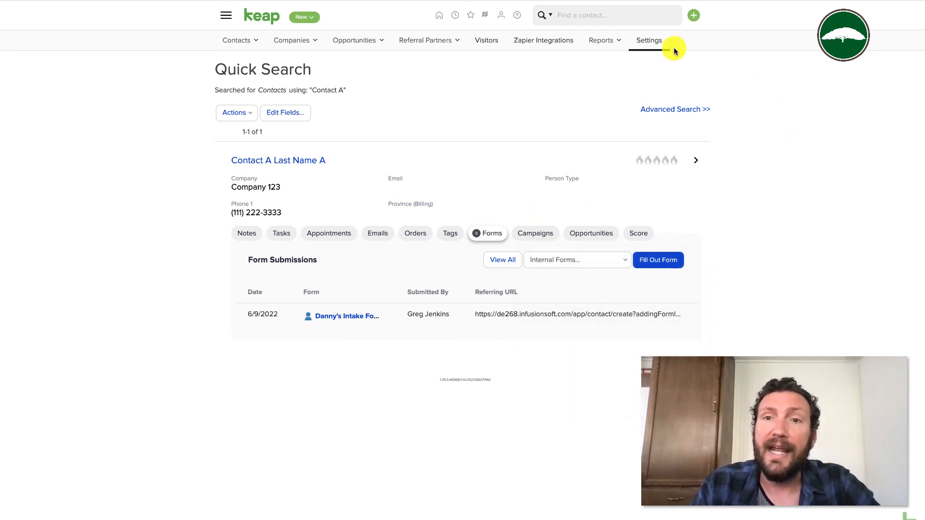
left_click(695, 16)
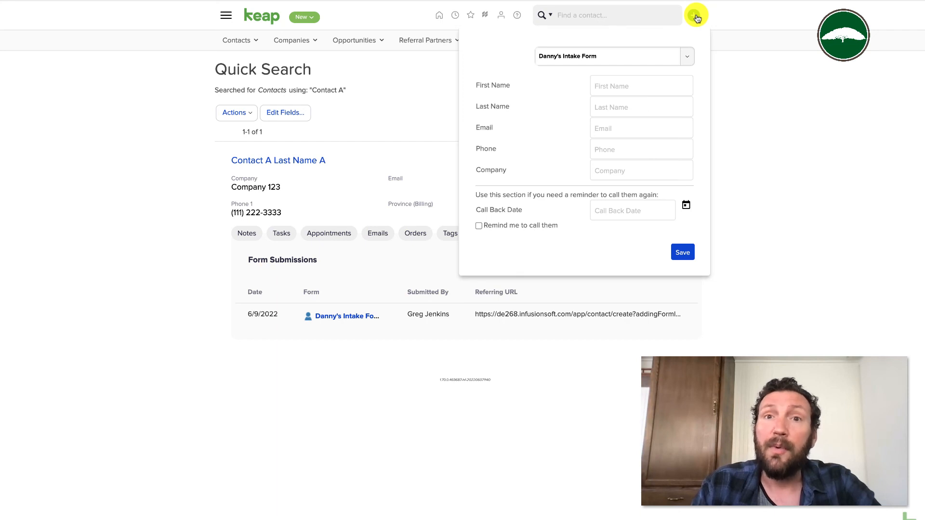
left_click(768, 133)
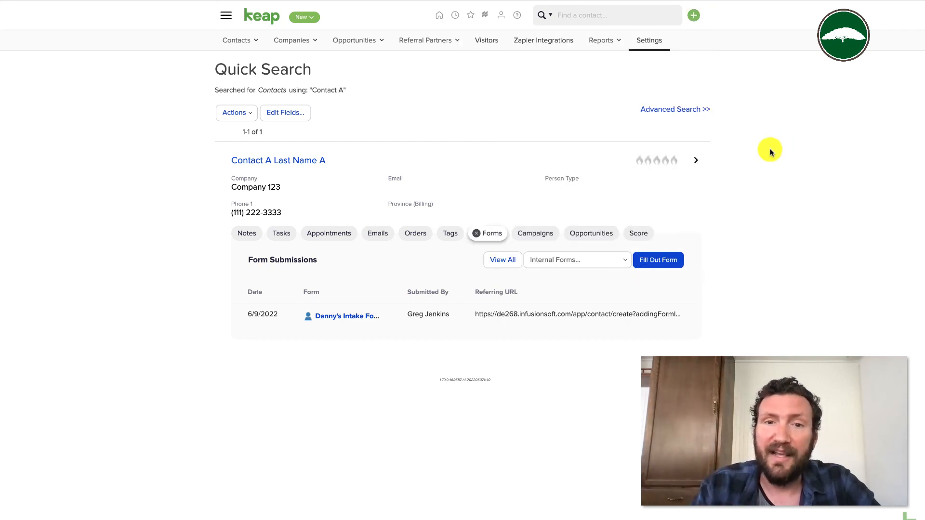